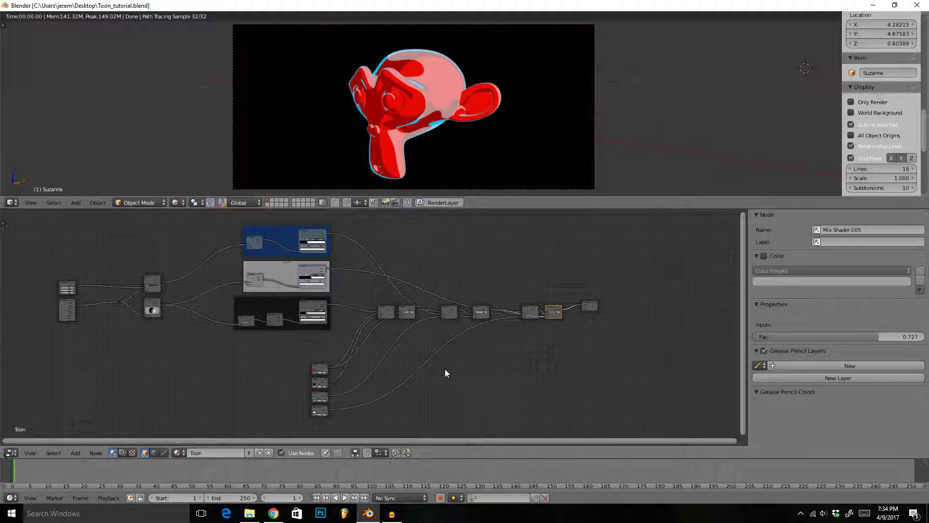
# Step: Move the Invert node in the Shadows frame slightly away from its Layer Weight node
pyautogui.moveTo(445, 373); pyautogui.dragTo(475, 374, button='middle')
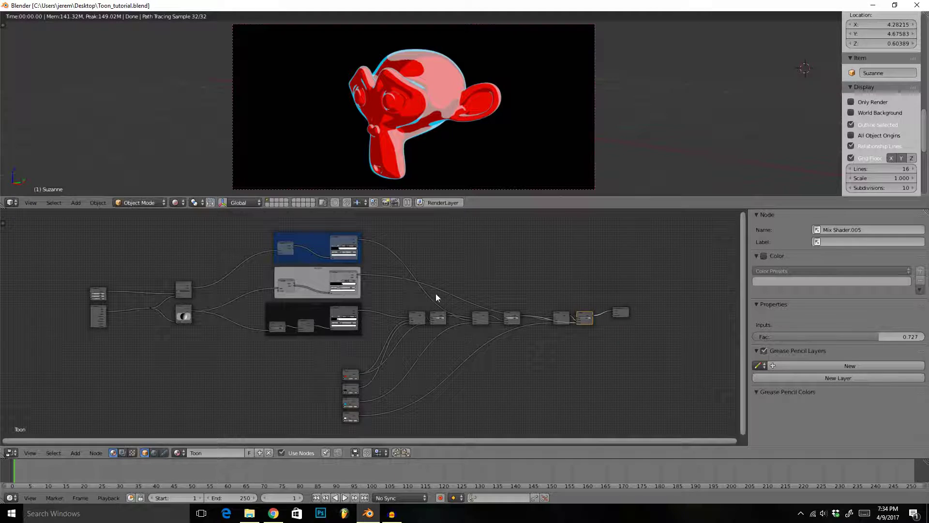
pyautogui.scroll(5, 304, 332)
pyautogui.moveTo(179, 324); pyautogui.dragTo(385, 324, button='middle')
pyautogui.scroll(8, 334, 355)
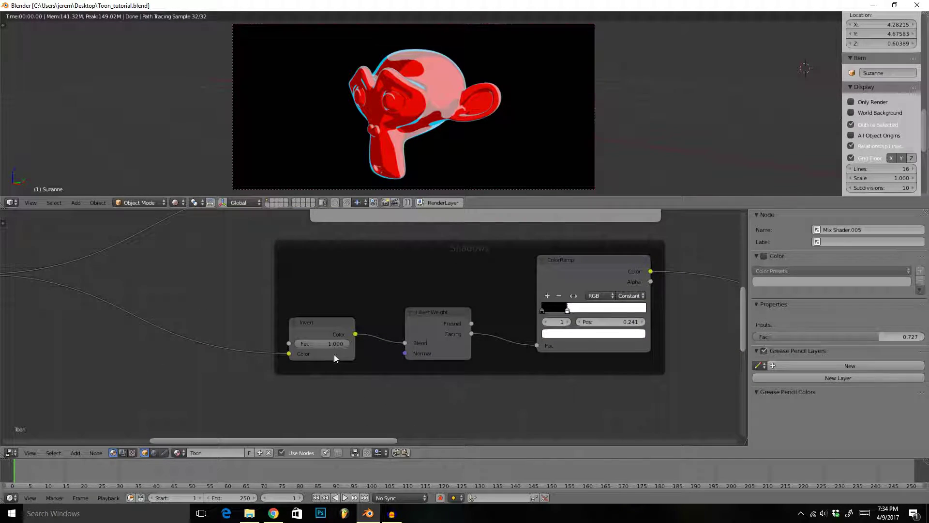
pyautogui.moveTo(333, 355); pyautogui.dragTo(404, 329, button='middle')
pyautogui.moveTo(363, 295)
pyautogui.mouseDown()
pyautogui.moveTo(324, 313)
pyautogui.moveTo(365, 314)
pyautogui.moveTo(347, 301)
pyautogui.mouseUp()
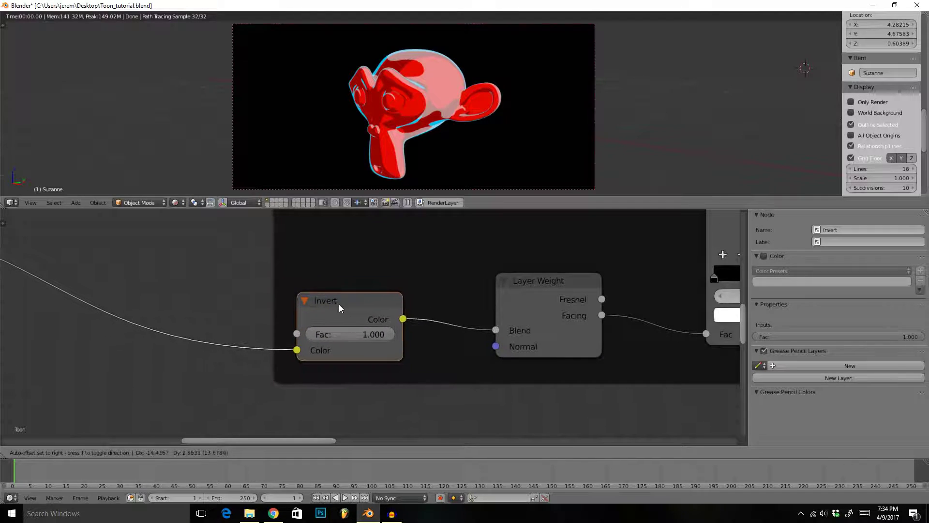
pyautogui.scroll(-4, 347, 309)
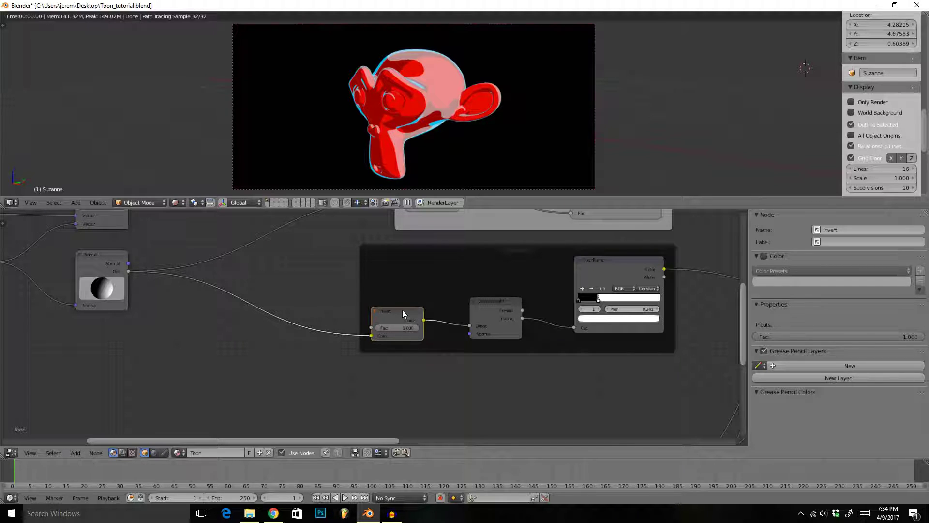
pyautogui.moveTo(403, 310)
pyautogui.mouseDown()
pyautogui.moveTo(389, 319)
pyautogui.moveTo(400, 312)
pyautogui.mouseUp()
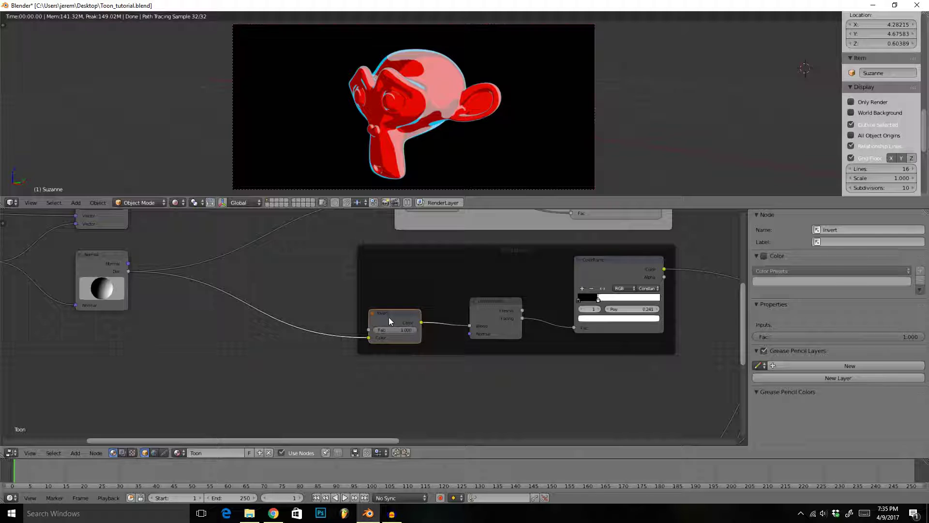
# Step: Move the Highlights Layer Weight node and the Shadows Invert node farther from their following nodes to make room for new ones
pyautogui.scroll(-4, 467, 349)
pyautogui.moveTo(609, 322); pyautogui.dragTo(496, 329, button='middle')
pyautogui.scroll(-3, 490, 324)
pyautogui.scroll(6, 502, 315)
pyautogui.scroll(-4, 500, 317)
pyautogui.moveTo(370, 268); pyautogui.dragTo(342, 274)
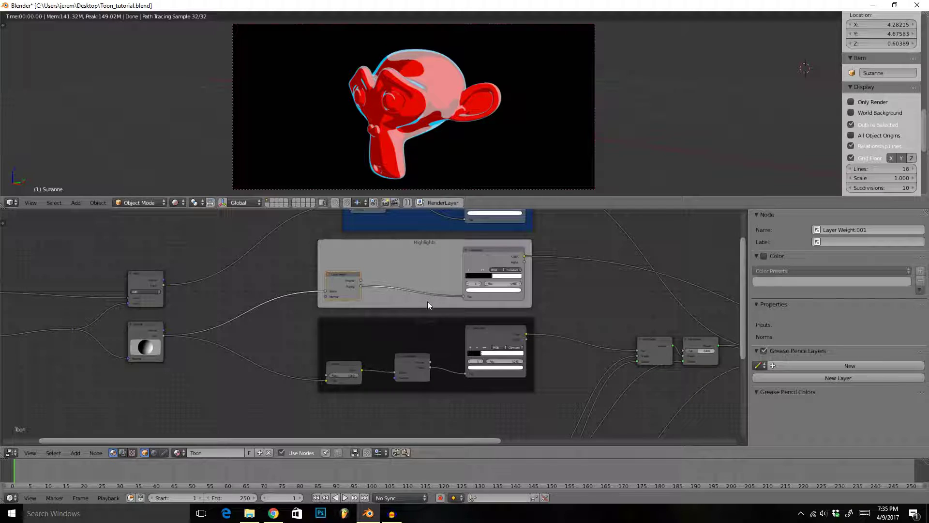
pyautogui.moveTo(350, 371); pyautogui.dragTo(310, 368)
pyautogui.moveTo(345, 283); pyautogui.dragTo(326, 283)
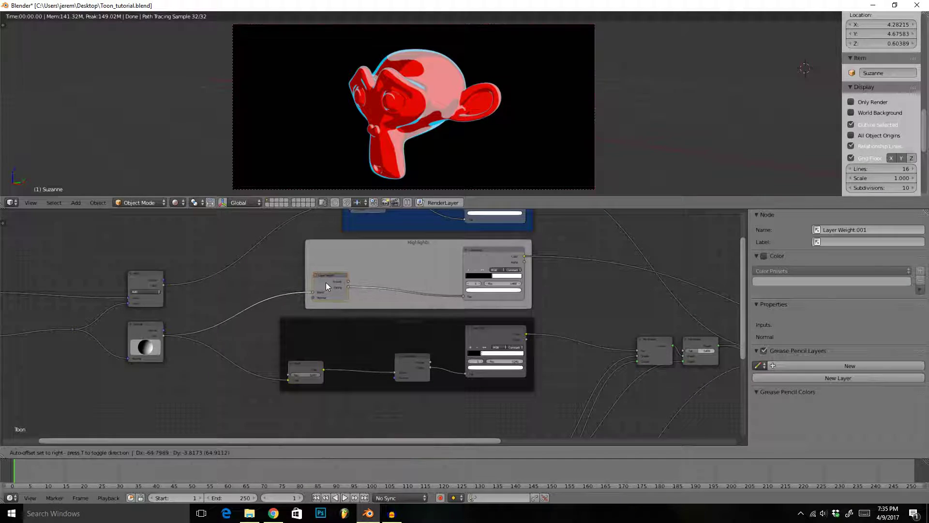
# Step: Add a Math node on the link between the Invert and Layer Weight nodes in the Shadows frame
pyautogui.hotkey('shift', 'a')
pyautogui.moveTo(381, 364)
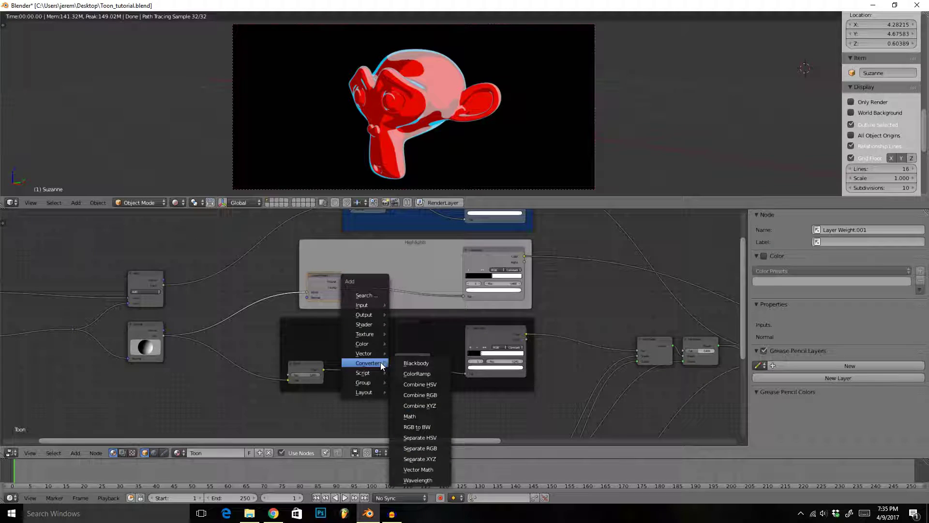
pyautogui.click(426, 415)
pyautogui.click(344, 357)
pyautogui.scroll(4, 436, 335)
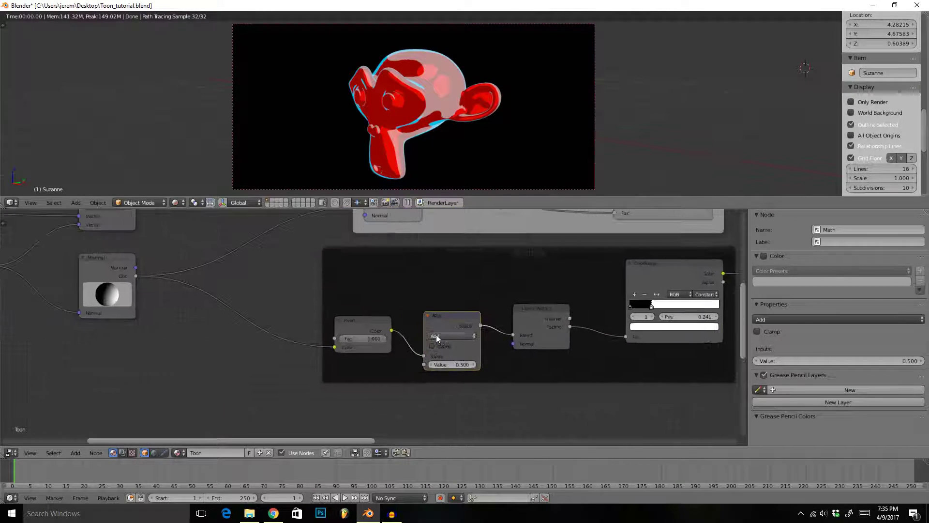
# Step: Duplicate the Math node twice and chain both copies into the second value input of the original Math node
pyautogui.hotkey('shift', 'd')
pyautogui.click(396, 339)
pyautogui.hotkey('shift', 'd')
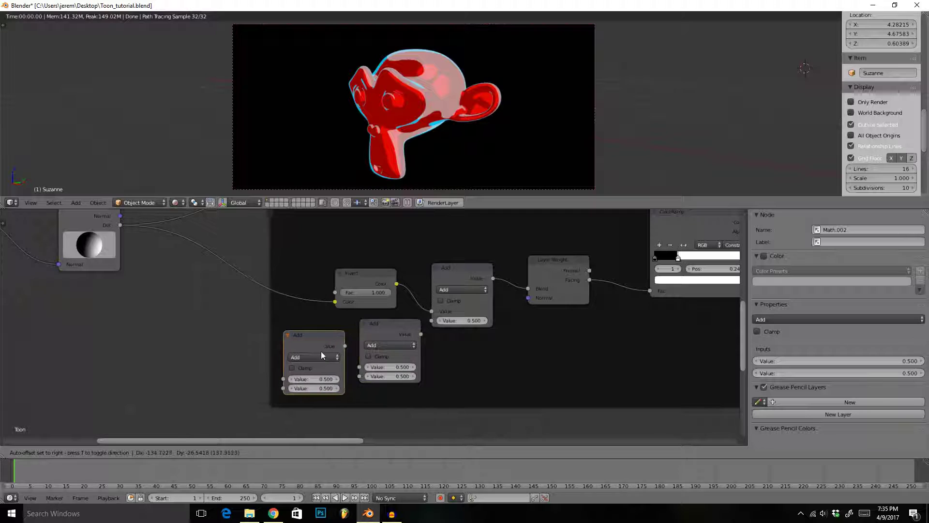
pyautogui.click(304, 341)
pyautogui.moveTo(388, 331); pyautogui.dragTo(350, 372)
pyautogui.moveTo(411, 340); pyautogui.dragTo(432, 321)
# Step: Set the original and the first Math node of the chain to Subtract, and the middle one to Multiply
pyautogui.click(458, 289)
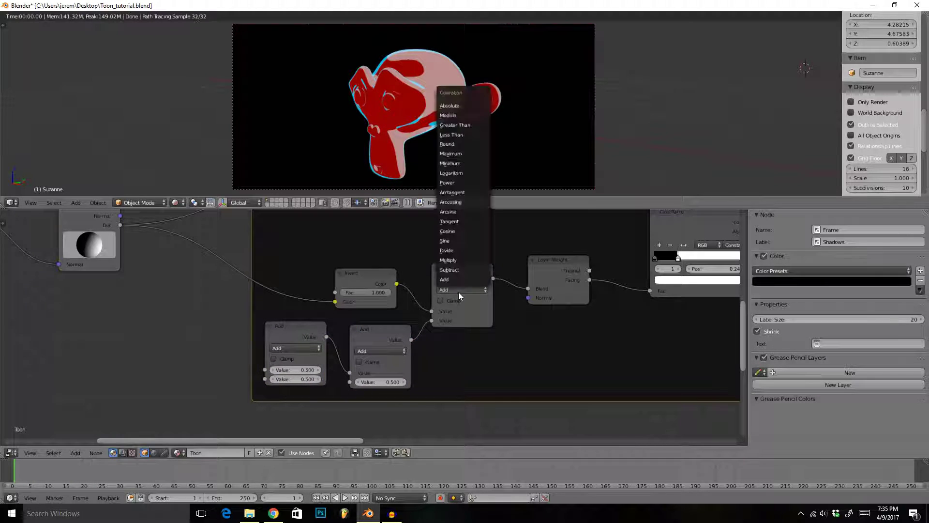
pyautogui.click(457, 271)
pyautogui.click(295, 348)
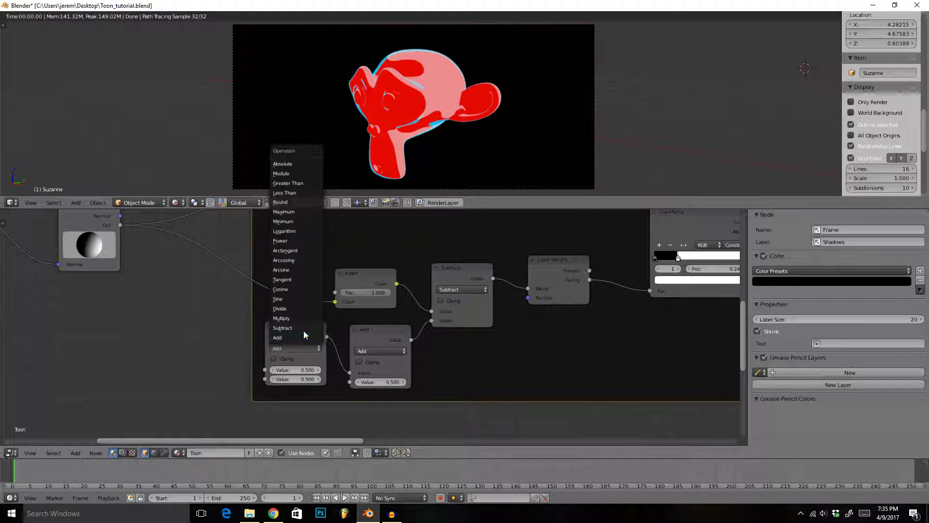
pyautogui.click(302, 335)
pyautogui.click(380, 350)
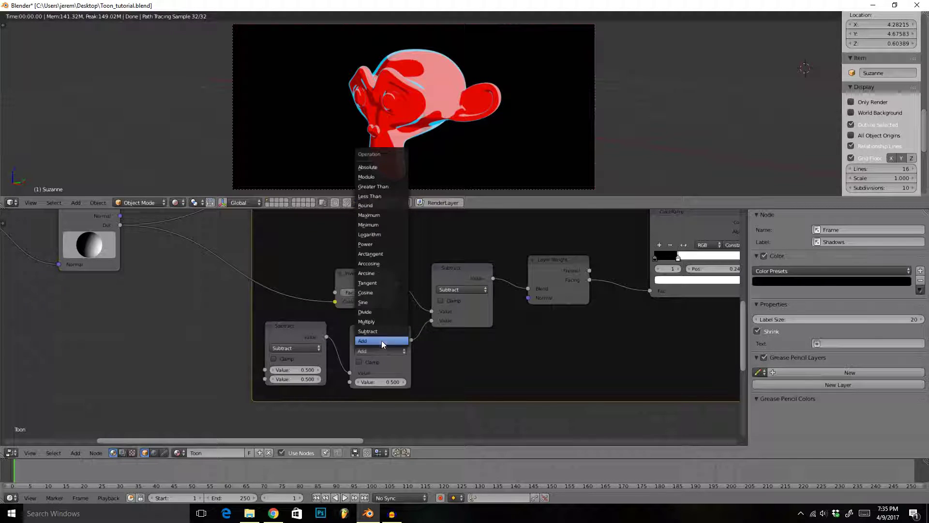
pyautogui.click(367, 322)
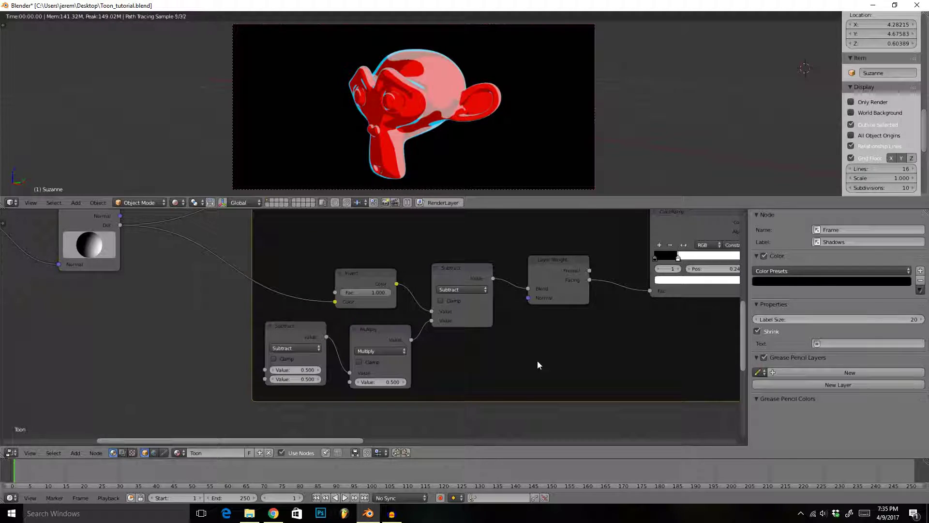
# Step: Set the first Subtract node's second value to 1 and the Multiply value to -1, and shift the Invert node above Multiply
pyautogui.click(296, 379)
pyautogui.write('1')
pyautogui.press('Return')
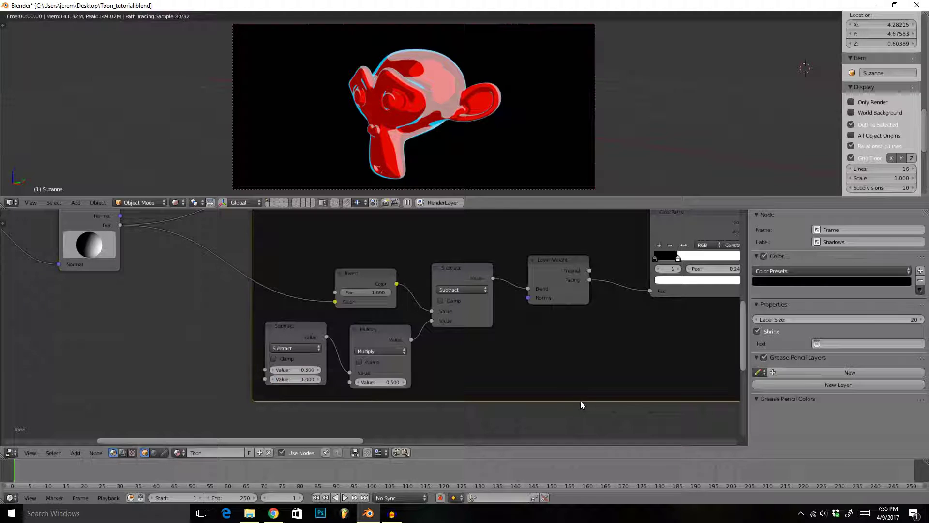
pyautogui.click(375, 383)
pyautogui.write('-1')
pyautogui.press('Return')
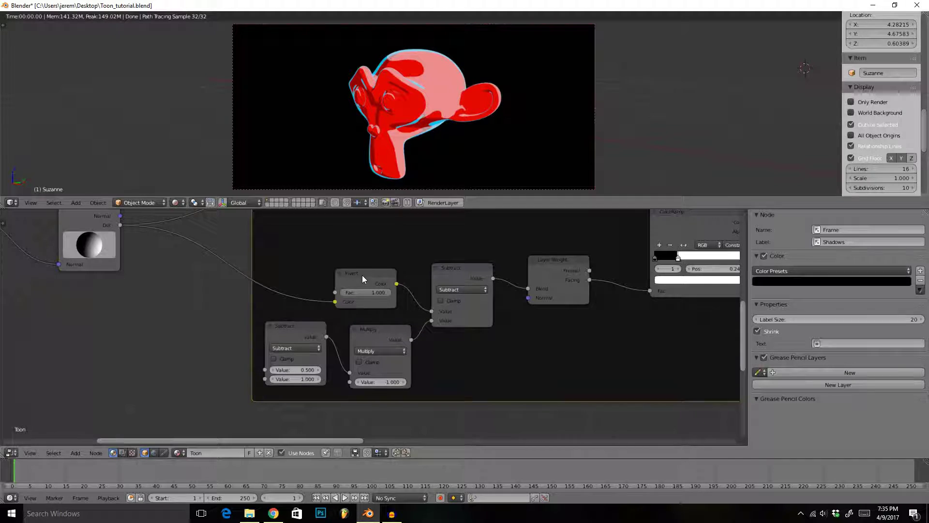
pyautogui.moveTo(362, 275)
pyautogui.mouseDown()
pyautogui.moveTo(371, 271)
pyautogui.moveTo(375, 283)
pyautogui.mouseUp()
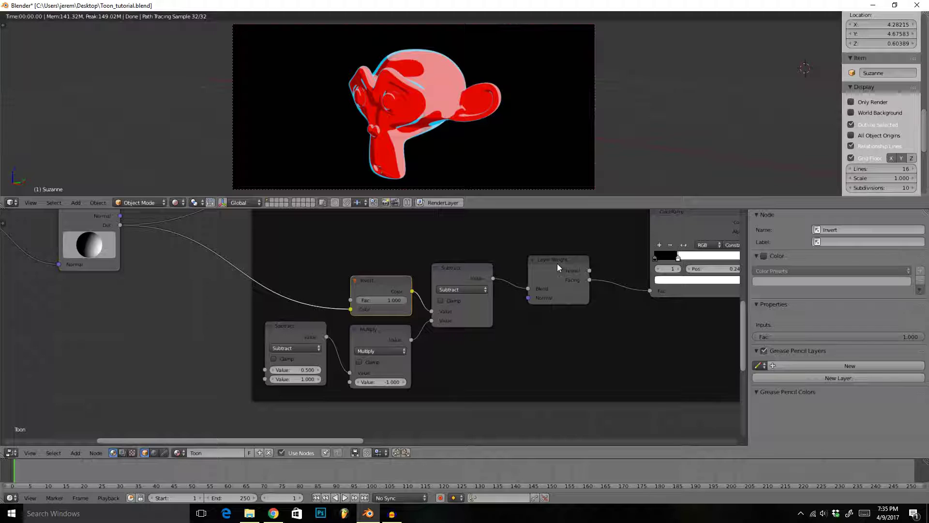
# Step: Duplicate the Shadows frame's two Subtract nodes and Multiply node together and place the copies near the Highlights frame's nodes
pyautogui.scroll(-9, 526, 347)
pyautogui.moveTo(509, 252); pyautogui.dragTo(498, 304, button='middle')
pyautogui.scroll(4, 499, 305)
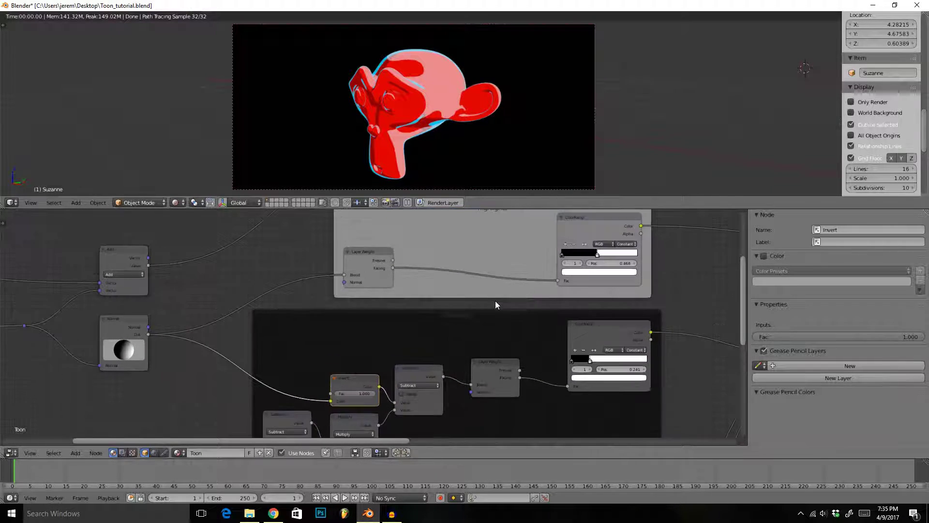
pyautogui.click(403, 334)
pyautogui.keyDown('shift'); pyautogui.click(346, 370); pyautogui.keyUp('shift')
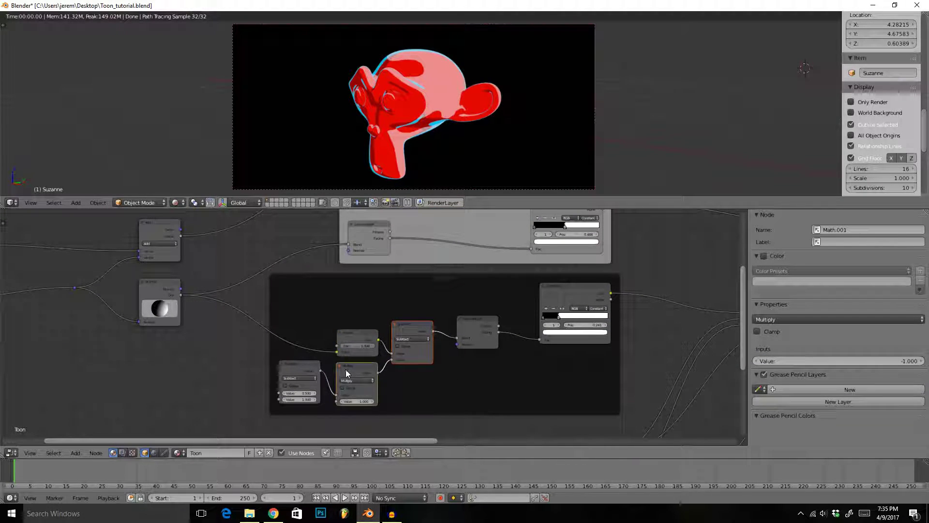
pyautogui.keyDown('shift'); pyautogui.click(299, 370); pyautogui.keyUp('shift')
pyautogui.hotkey('shift', 'd')
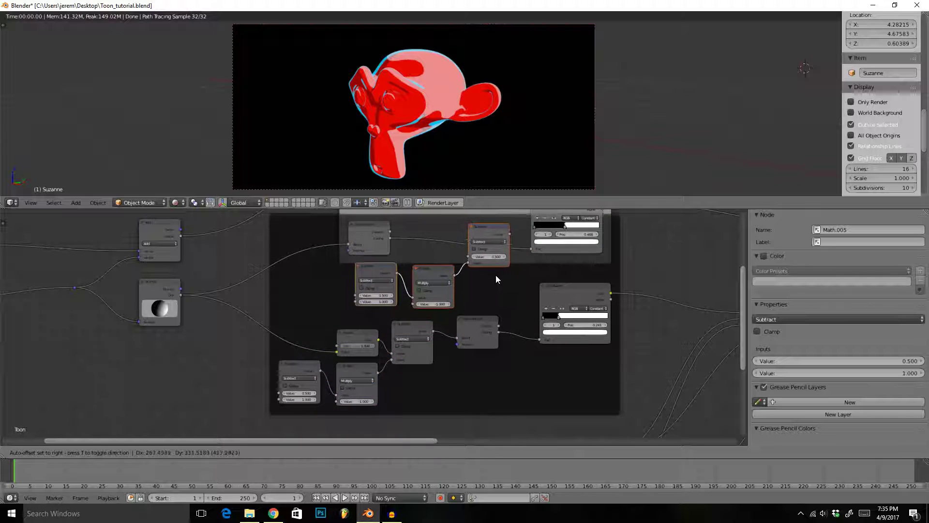
pyautogui.click(499, 274)
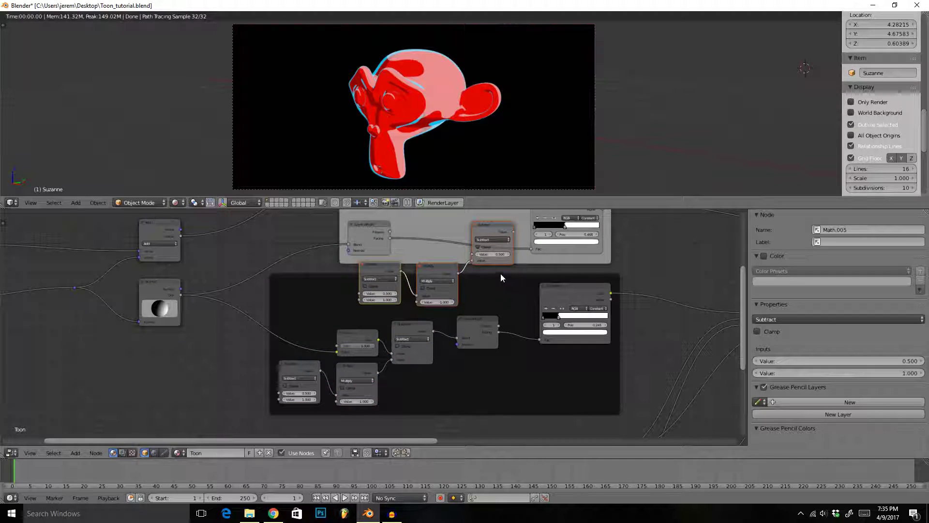
# Step: Position the three duplicated Math nodes below and beside the Layer Weight node in the Highlights frame
pyautogui.scroll(2, 500, 274)
pyautogui.moveTo(539, 283); pyautogui.dragTo(483, 366, button='middle')
pyautogui.press('g')
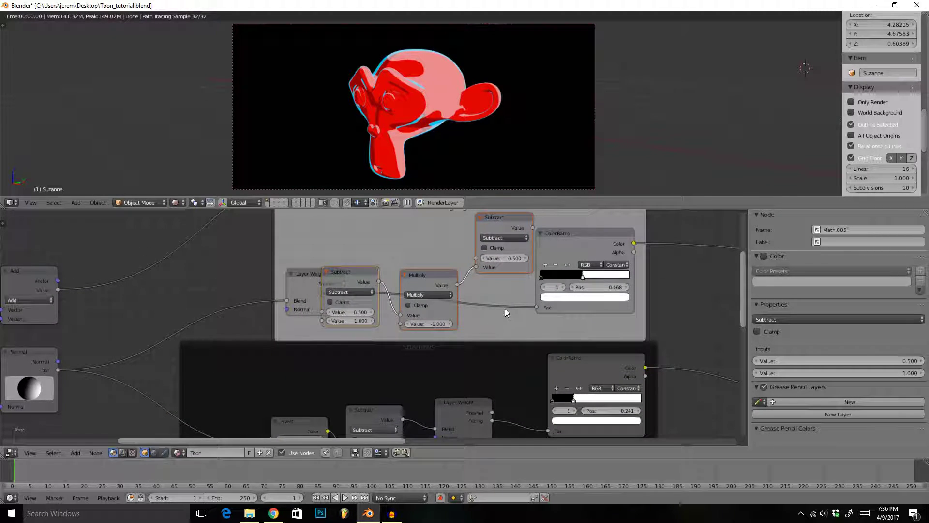
pyautogui.click(461, 370)
# Step: Lower the Shadows frame clear of the Highlights frame and move the four colour shader nodes below it
pyautogui.scroll(-5, 462, 371)
pyautogui.moveTo(463, 336); pyautogui.dragTo(454, 378)
pyautogui.moveTo(454, 378); pyautogui.dragTo(487, 314, button='middle')
pyautogui.press('b')
pyautogui.moveTo(456, 303); pyautogui.dragTo(503, 379)
pyautogui.press('g')
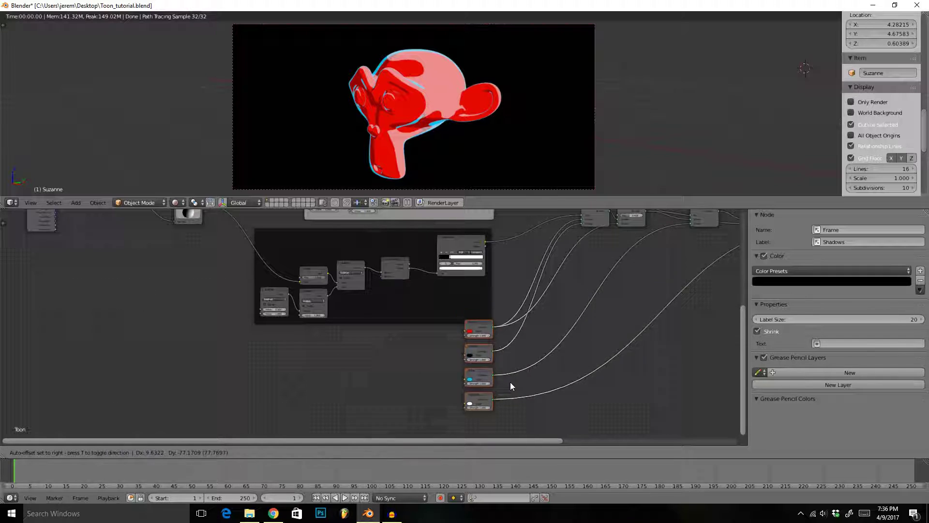
pyautogui.click(507, 409)
# Step: In the Highlights frame, route the Layer Weight Facing output through the final Subtract node's first value into the ColorRamp Fac
pyautogui.moveTo(461, 226); pyautogui.dragTo(452, 368, button='middle')
pyautogui.scroll(3, 451, 361)
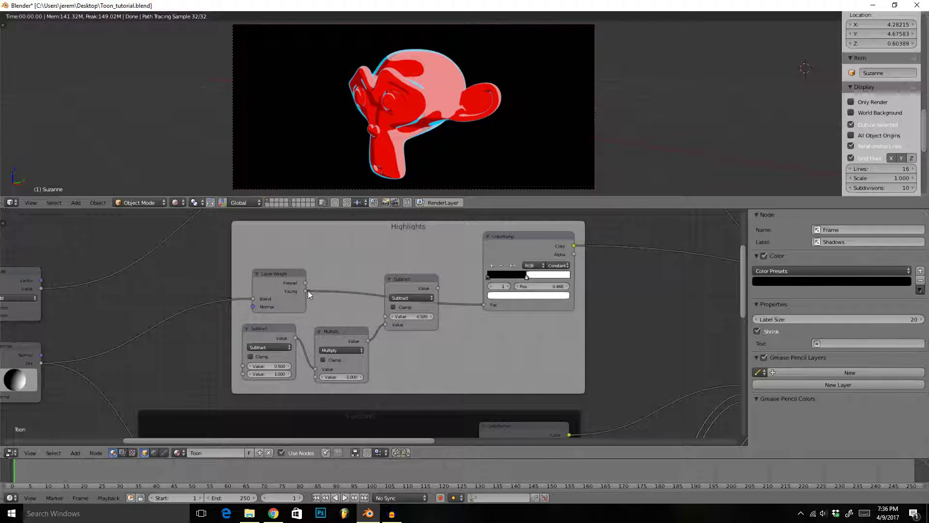
pyautogui.moveTo(305, 291); pyautogui.dragTo(387, 317)
pyautogui.moveTo(438, 289); pyautogui.dragTo(484, 305)
pyautogui.scroll(1, 466, 360)
# Step: Add a Math node between Layer Weight and ColorRamp in the blue frame and set it to Multiply
pyautogui.scroll(-5, 298, 371)
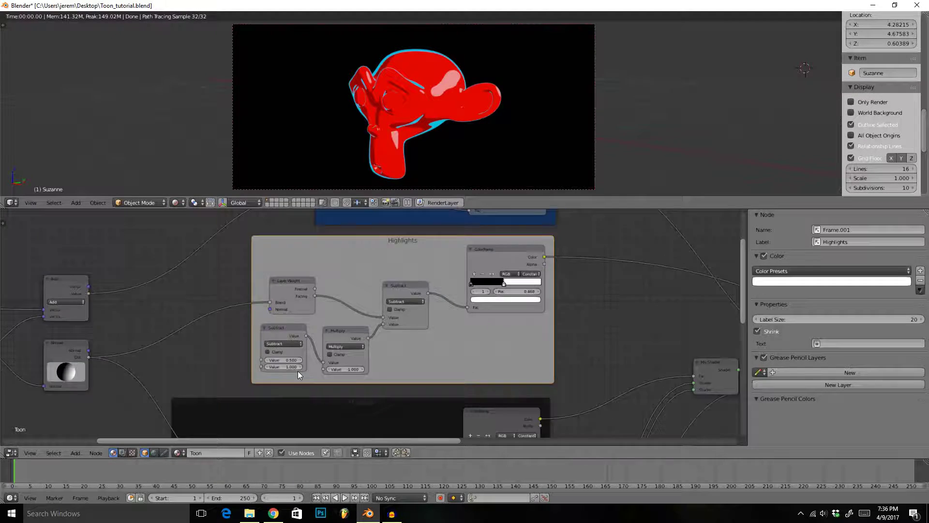
pyautogui.moveTo(422, 224); pyautogui.dragTo(395, 326, button='middle')
pyautogui.scroll(4, 395, 331)
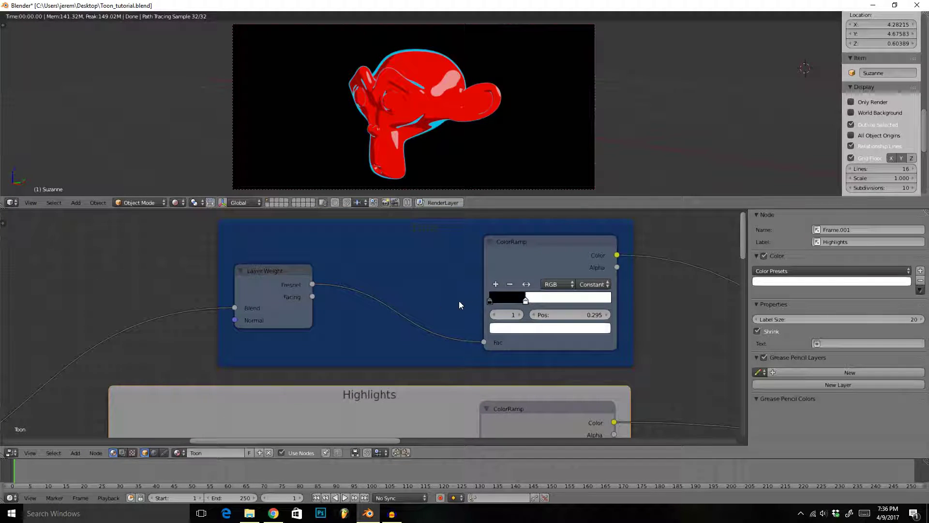
pyautogui.hotkey('shift', 'a')
pyautogui.moveTo(430, 299)
pyautogui.click(459, 352)
pyautogui.click(405, 292)
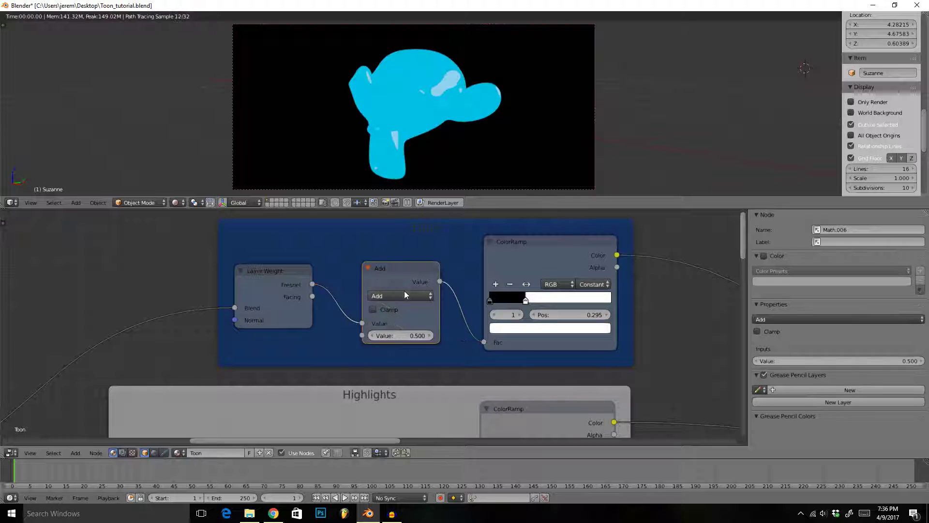
pyautogui.click(402, 295)
pyautogui.click(393, 259)
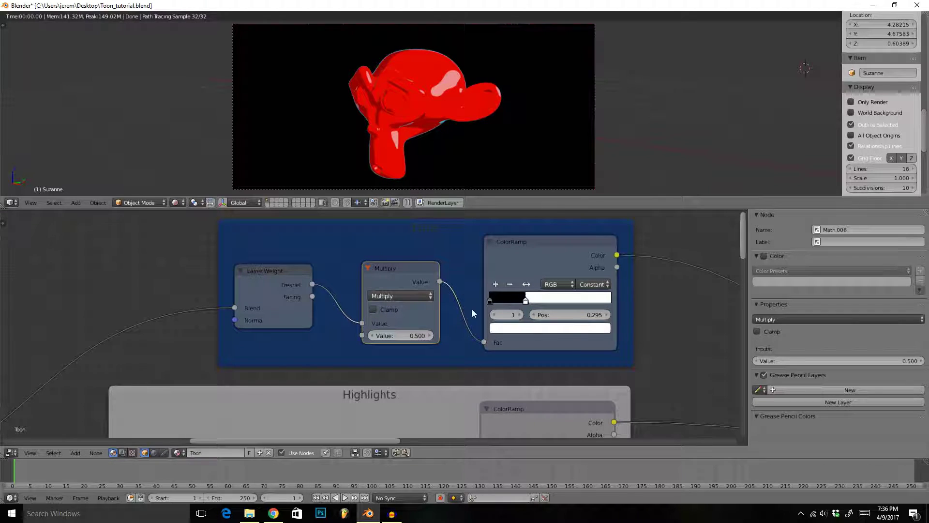
# Step: Raise the Multiply node slightly in the blue frame and set its value to 0.700
pyautogui.moveTo(406, 284); pyautogui.dragTo(402, 271)
pyautogui.click(427, 321)
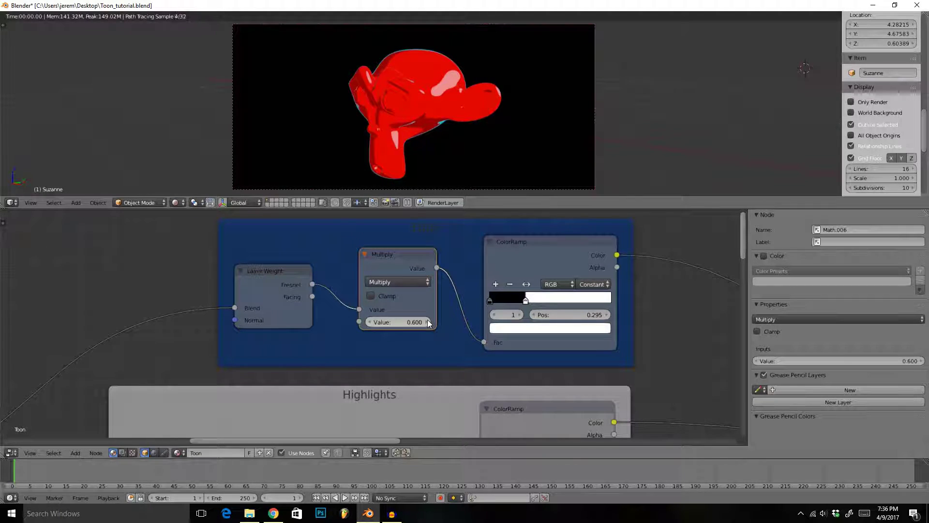
pyautogui.click(427, 322)
pyautogui.click(427, 321)
pyautogui.click(428, 322)
pyautogui.click(428, 321)
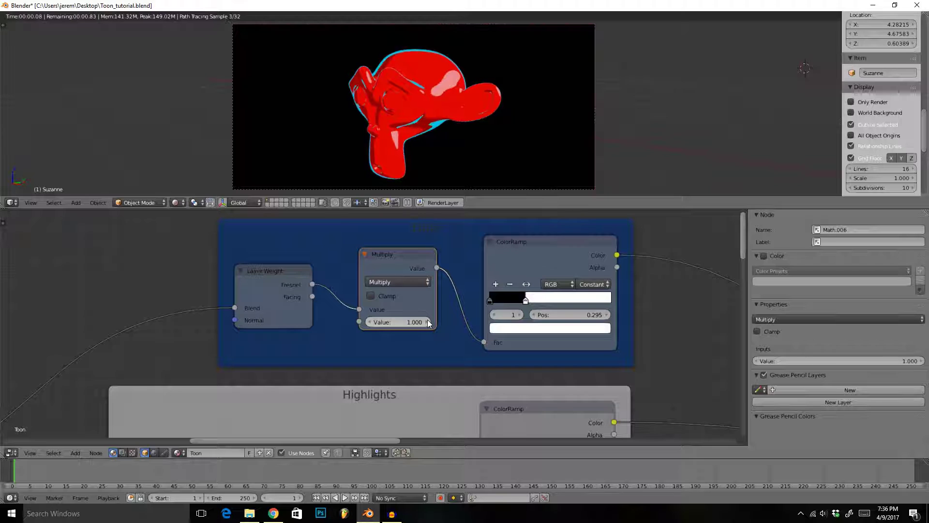
pyautogui.click(369, 322)
pyautogui.click(369, 322)
pyautogui.click(369, 322)
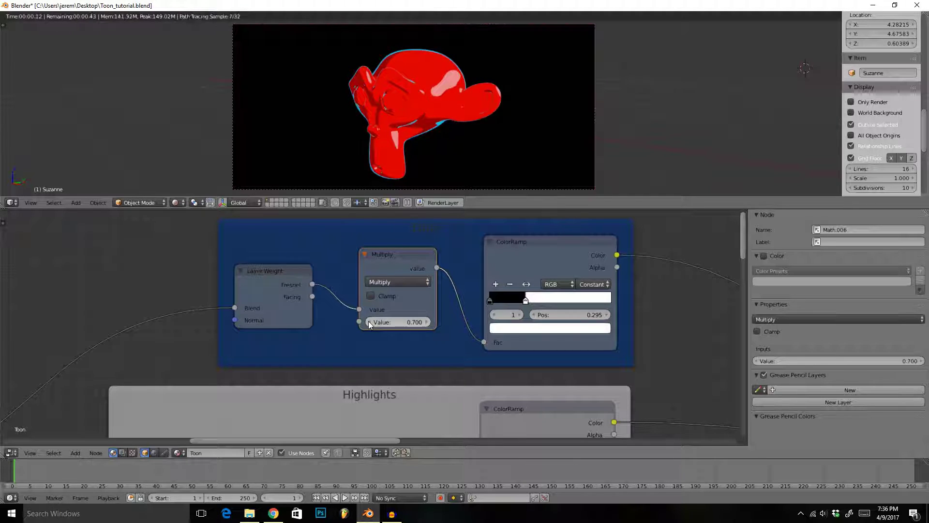
pyautogui.click(428, 322)
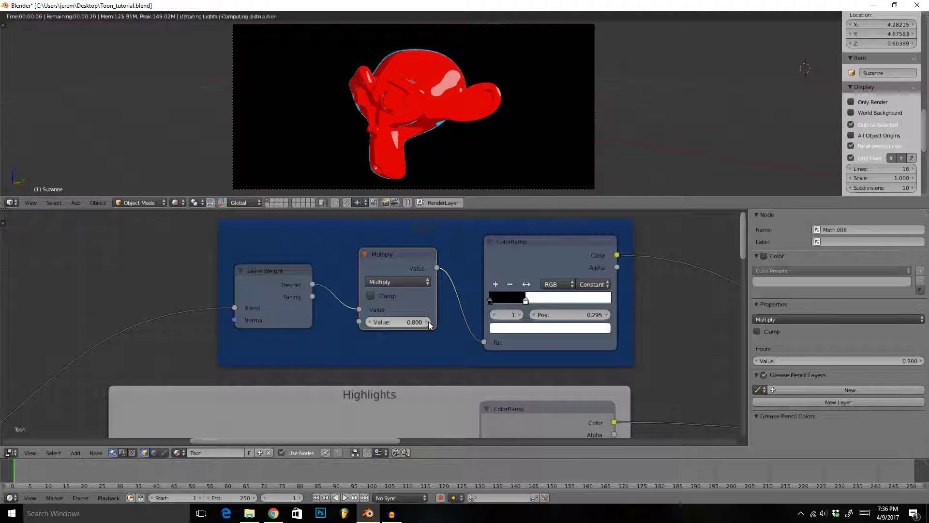
pyautogui.click(370, 322)
# Step: Combine all the toon shader nodes except the final output node into one node group
pyautogui.scroll(-5, 560, 360)
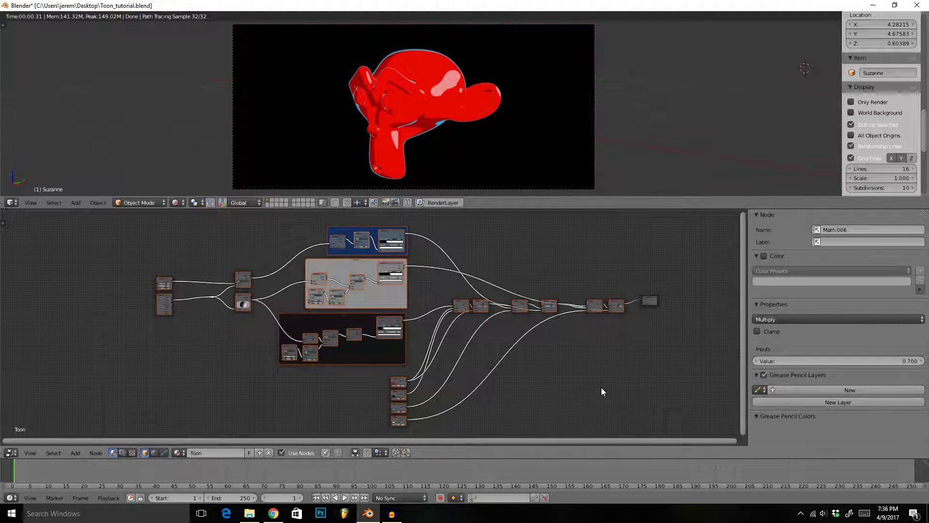
pyautogui.hotkey('ctrl', 'g')
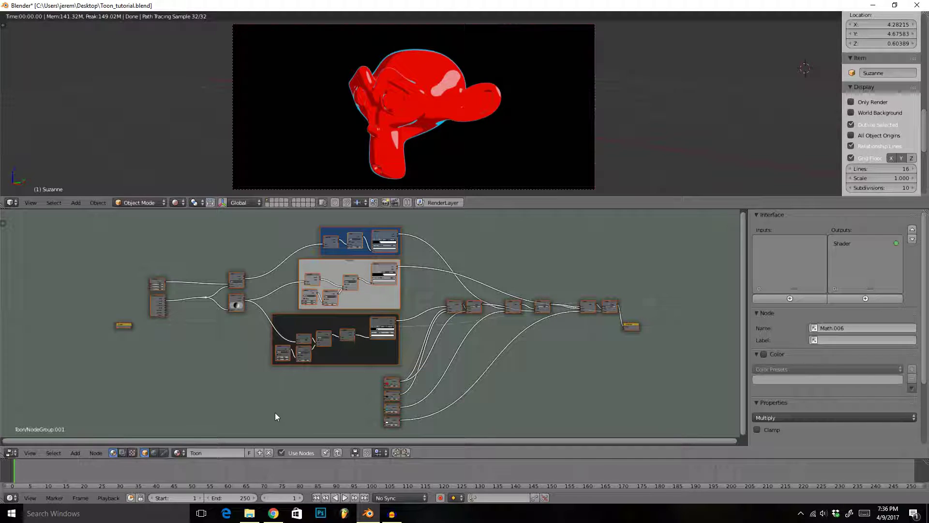
pyautogui.scroll(2, 218, 338)
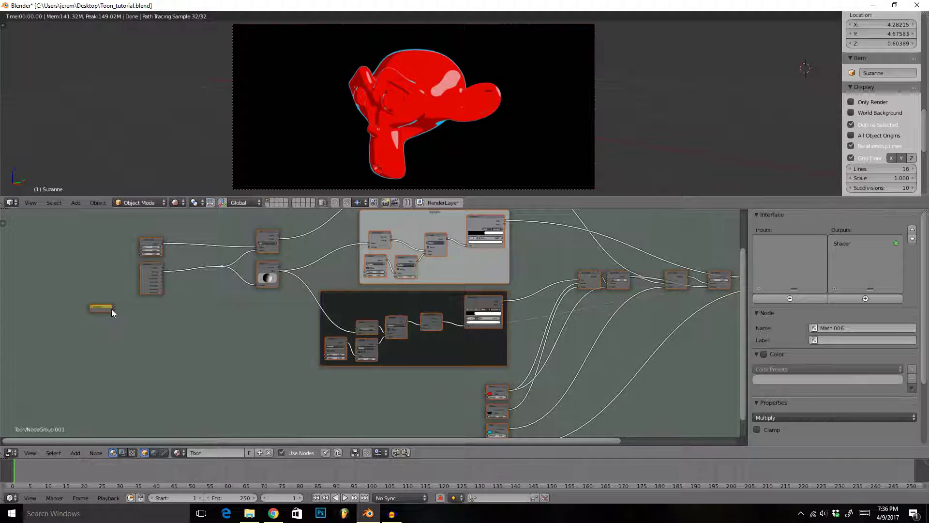
# Step: Expose the first value of the leftmost Subtract node in the Shadows frame by linking it to the Group Input
pyautogui.moveTo(381, 304); pyautogui.dragTo(395, 306)
pyautogui.moveTo(424, 298); pyautogui.dragTo(413, 336, button='middle')
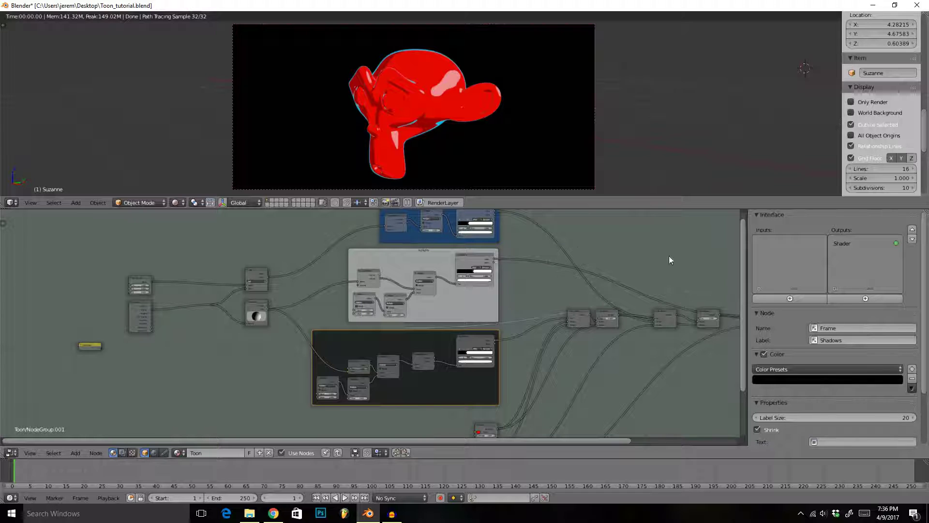
pyautogui.moveTo(524, 383); pyautogui.dragTo(482, 346, button='middle')
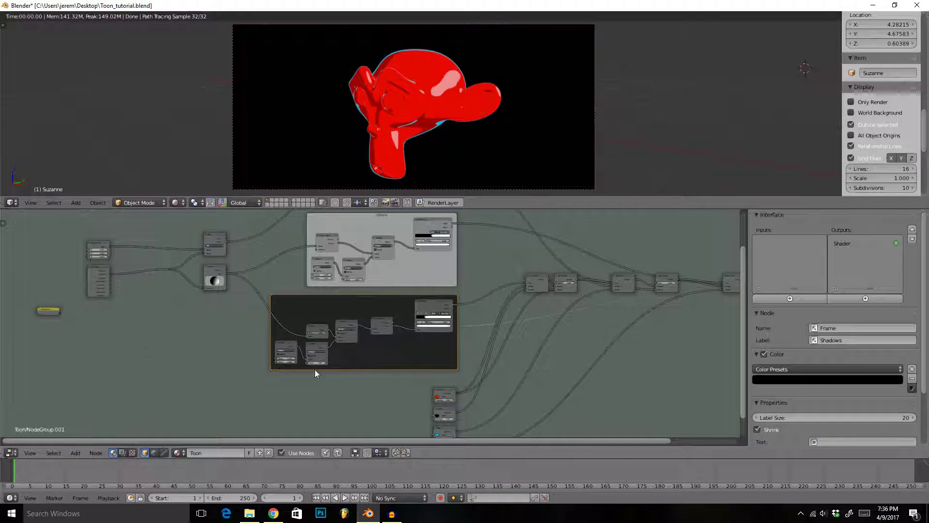
pyautogui.scroll(5, 60, 323)
pyautogui.moveTo(60, 324); pyautogui.dragTo(181, 326, button='middle')
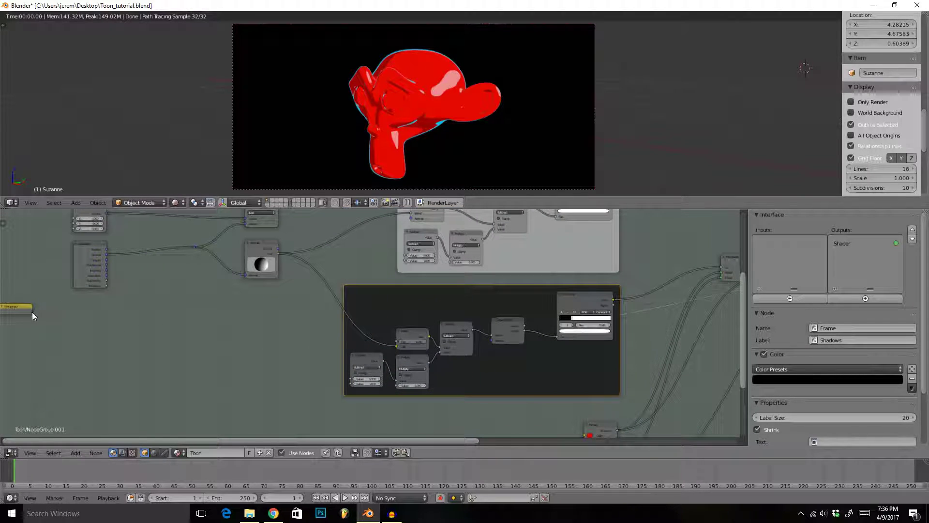
pyautogui.moveTo(32, 312); pyautogui.dragTo(350, 376)
pyautogui.moveTo(319, 338); pyautogui.dragTo(352, 371, button='middle')
pyautogui.scroll(-3, 259, 384)
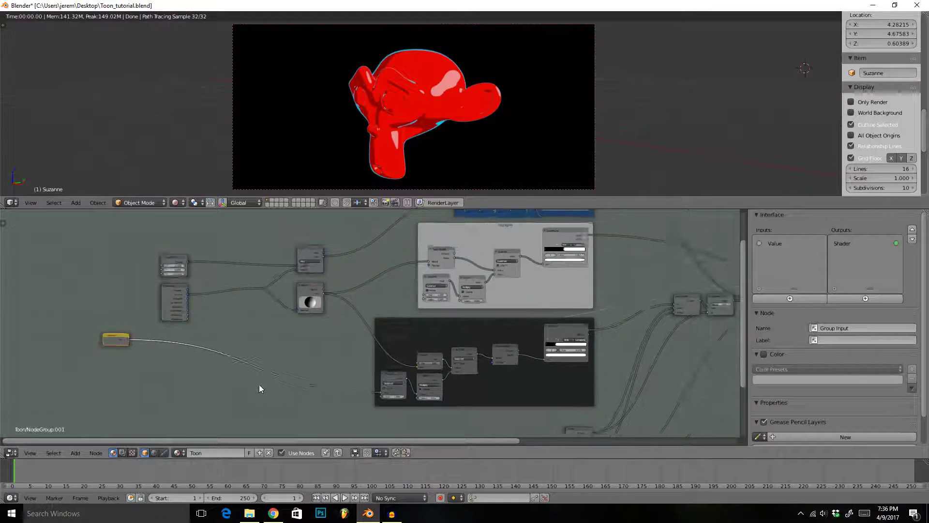
# Step: Link a new Group Input socket to the Fac of the second Mix Shader in the chain
pyautogui.scroll(-1, 162, 369)
pyautogui.moveTo(113, 359); pyautogui.dragTo(77, 356, button='middle')
pyautogui.moveTo(97, 341); pyautogui.dragTo(632, 306)
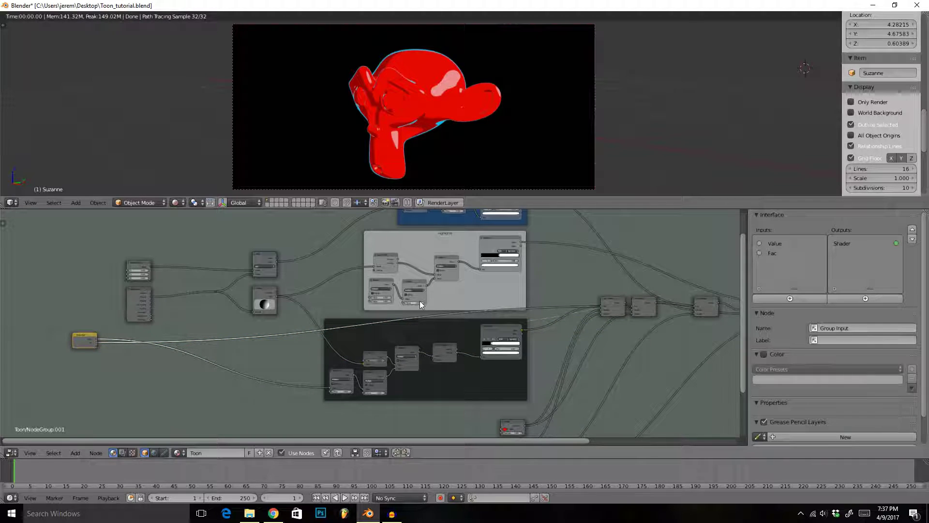
pyautogui.moveTo(432, 300); pyautogui.dragTo(429, 315, button='middle')
pyautogui.moveTo(705, 320)
pyautogui.mouseDown()
pyautogui.moveTo(706, 329)
pyautogui.moveTo(694, 320)
pyautogui.moveTo(705, 322)
pyautogui.mouseUp()
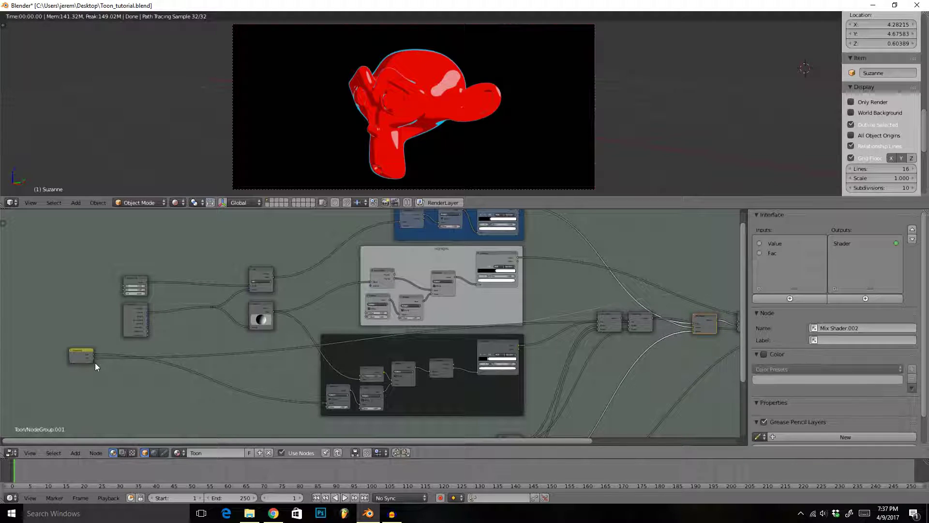
# Step: Expose the Highlights frame's leftmost Subtract value and the last Mix Shader's Fac as new group inputs
pyautogui.moveTo(92, 362); pyautogui.dragTo(87, 394, button='middle')
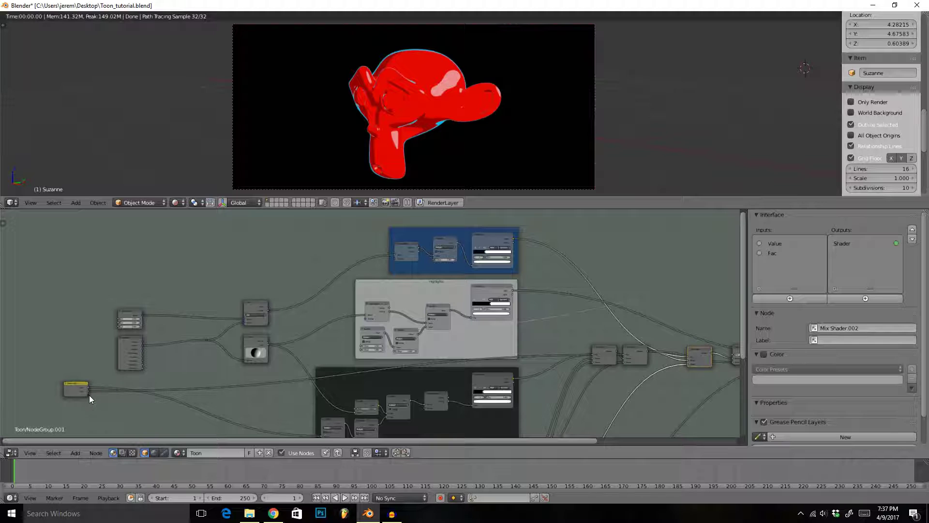
pyautogui.moveTo(89, 395); pyautogui.dragTo(360, 345)
pyautogui.moveTo(576, 377); pyautogui.dragTo(523, 353, button='middle')
pyautogui.scroll(-1, 522, 353)
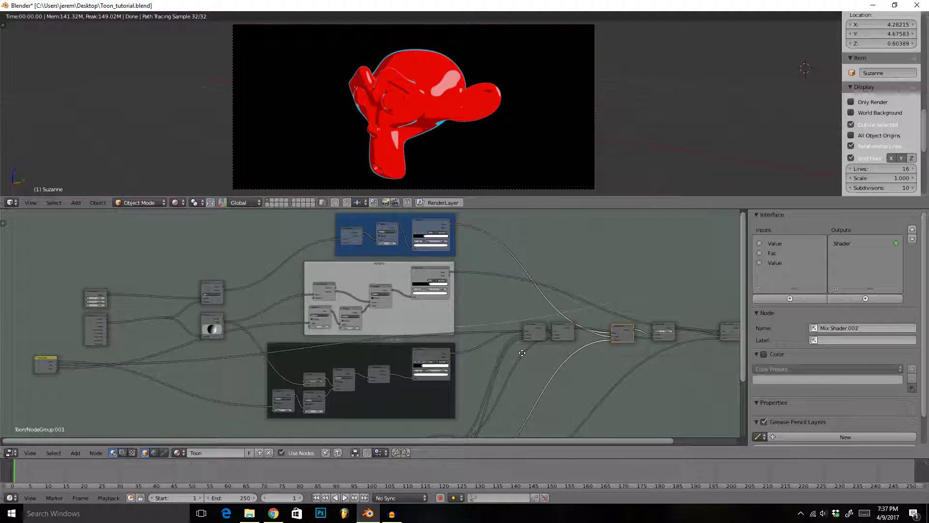
pyautogui.scroll(-2, 522, 353)
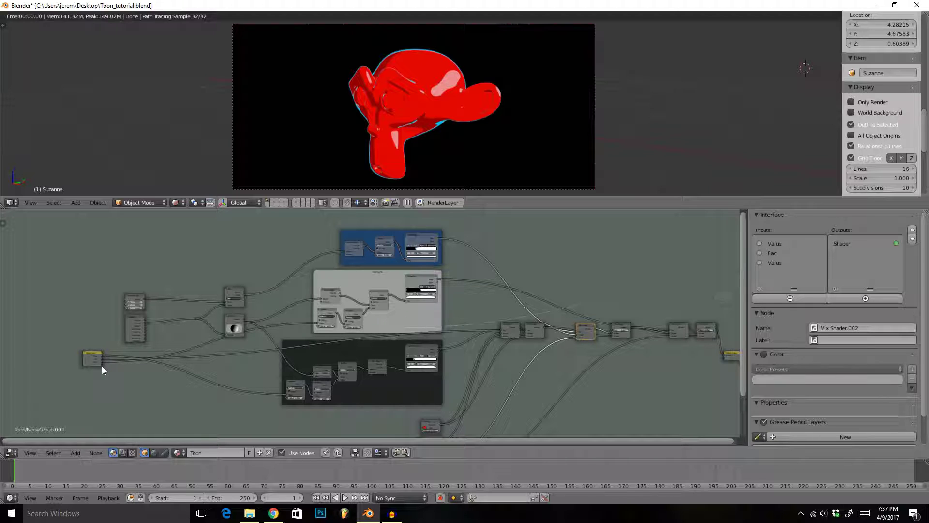
pyautogui.moveTo(102, 368); pyautogui.dragTo(699, 329)
pyautogui.moveTo(699, 329); pyautogui.dragTo(702, 329)
pyautogui.keyDown('shift'); pyautogui.scroll(-4, 677, 331); pyautogui.keyUp('shift')
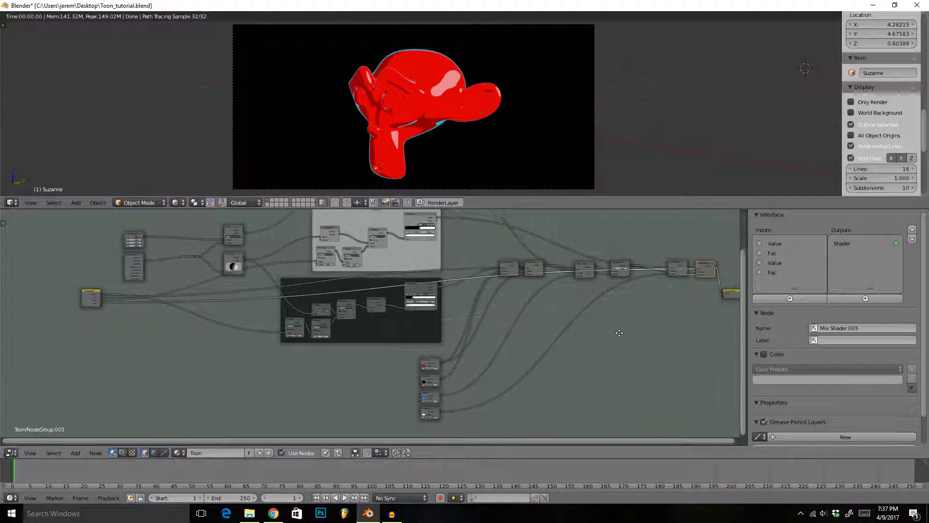
# Step: Expose the blue frame's Multiply value and the fourth Mix Shader's Fac as new group inputs
pyautogui.click(426, 404)
pyautogui.moveTo(342, 292); pyautogui.dragTo(395, 367, button='middle')
pyautogui.scroll(2, 395, 367)
pyautogui.moveTo(59, 376); pyautogui.dragTo(402, 233)
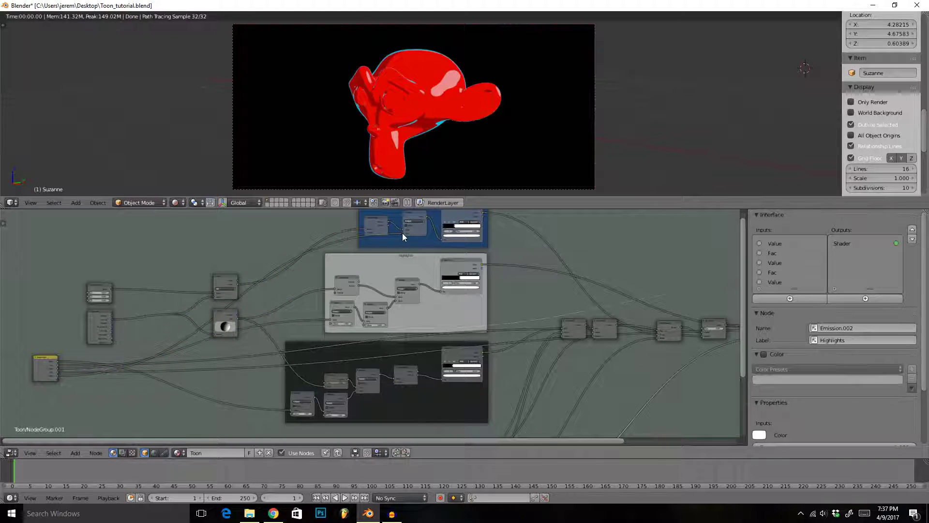
pyautogui.scroll(-1, 434, 283)
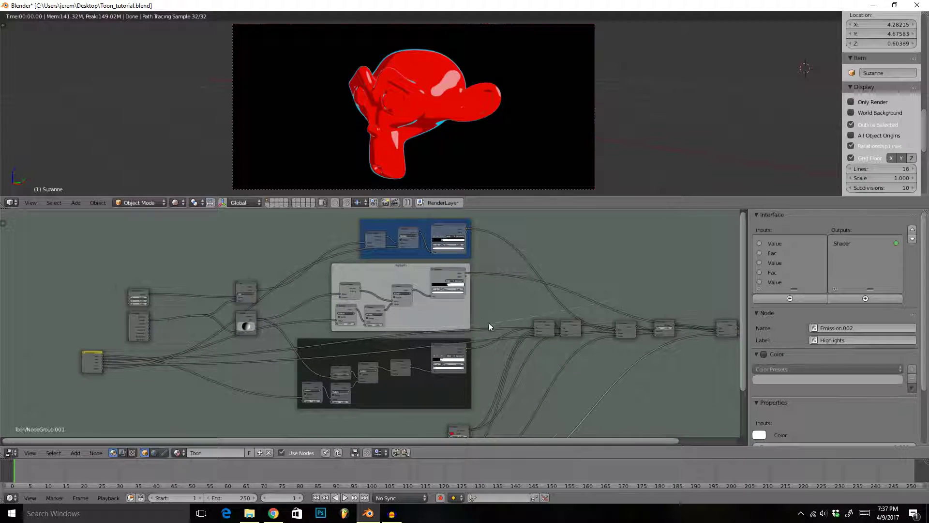
pyautogui.moveTo(489, 322); pyautogui.dragTo(474, 314, button='middle')
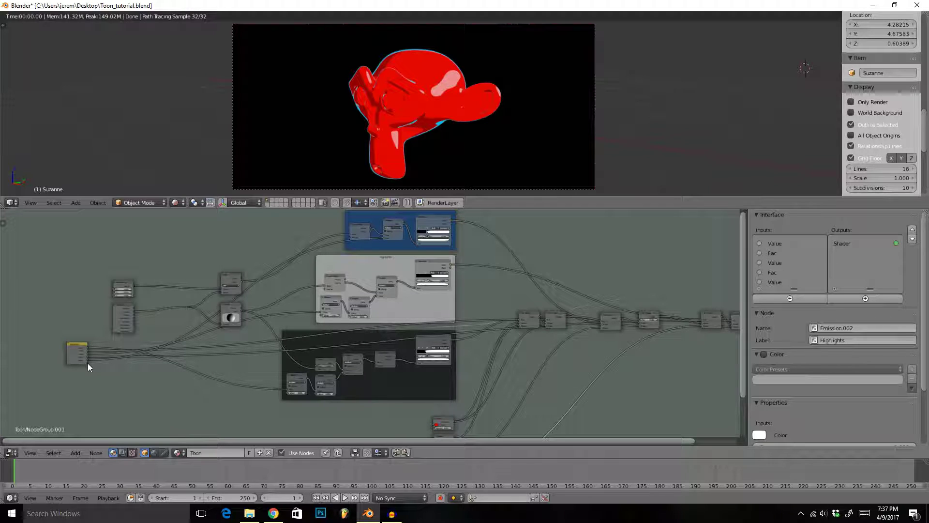
pyautogui.moveTo(88, 363); pyautogui.dragTo(638, 320)
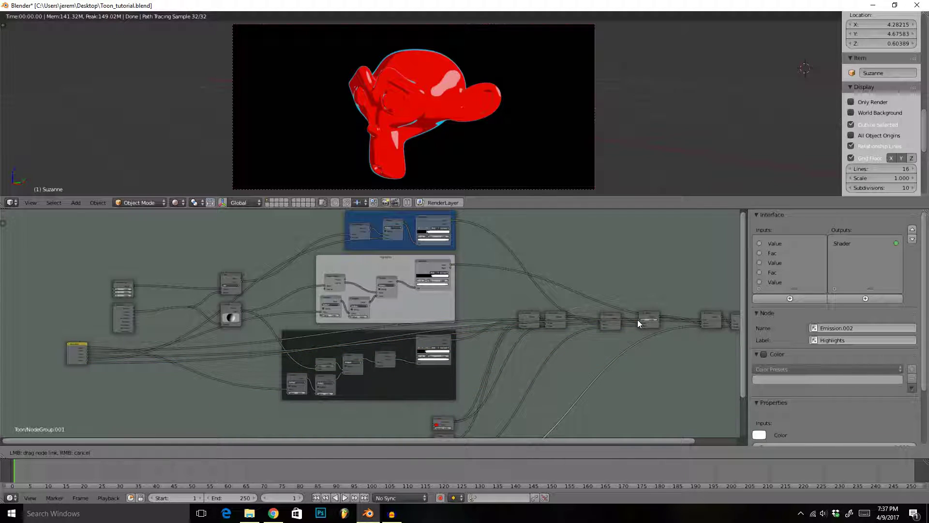
pyautogui.moveTo(623, 365); pyautogui.dragTo(621, 317, button='middle')
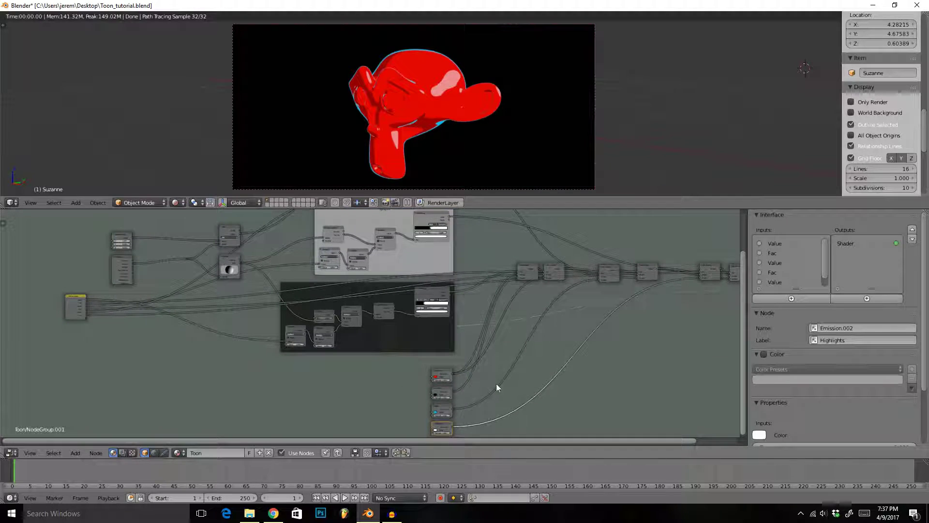
# Step: Link four new Group Input sockets to the Color inputs of the red, black, blue and white Emission nodes
pyautogui.click(440, 406)
pyautogui.press('a')
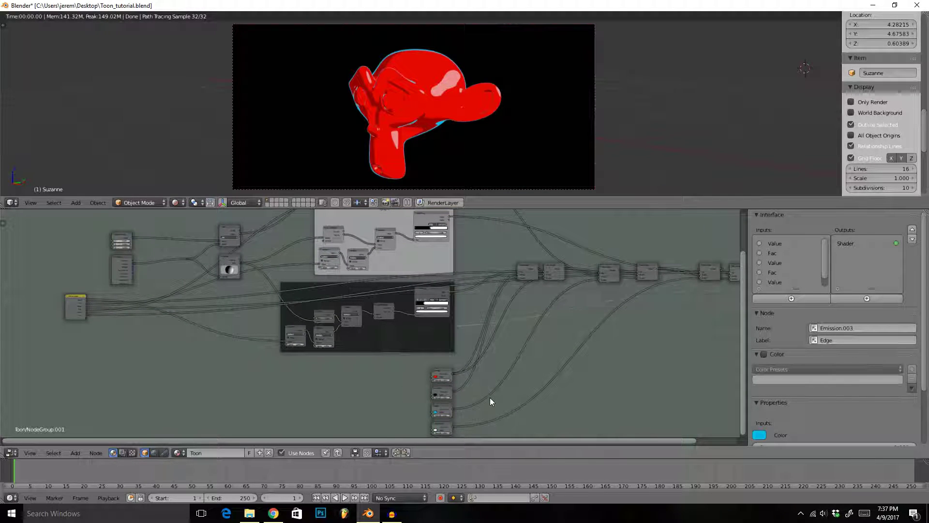
pyautogui.scroll(-1, 476, 395)
pyautogui.moveTo(477, 401); pyautogui.dragTo(512, 350, button='middle')
pyautogui.scroll(4, 502, 366)
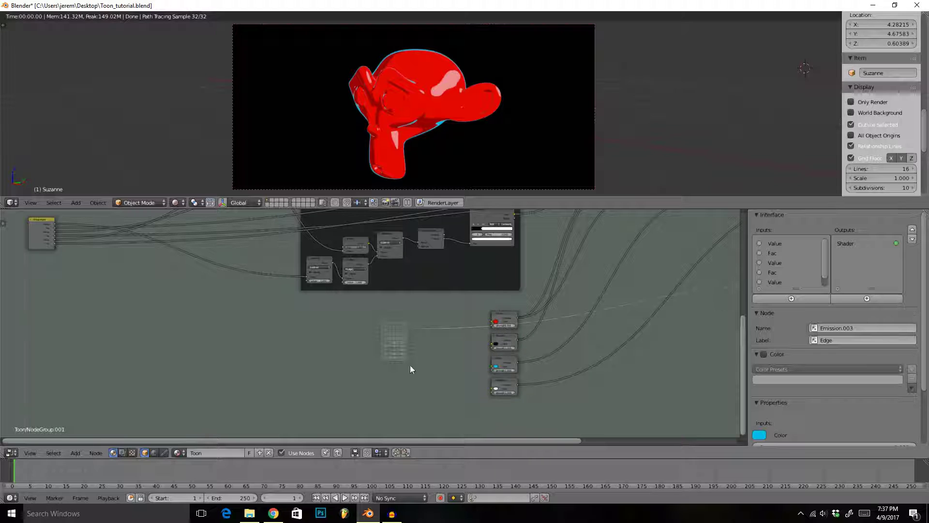
pyautogui.moveTo(411, 365); pyautogui.dragTo(421, 378, button='middle')
pyautogui.click(62, 261)
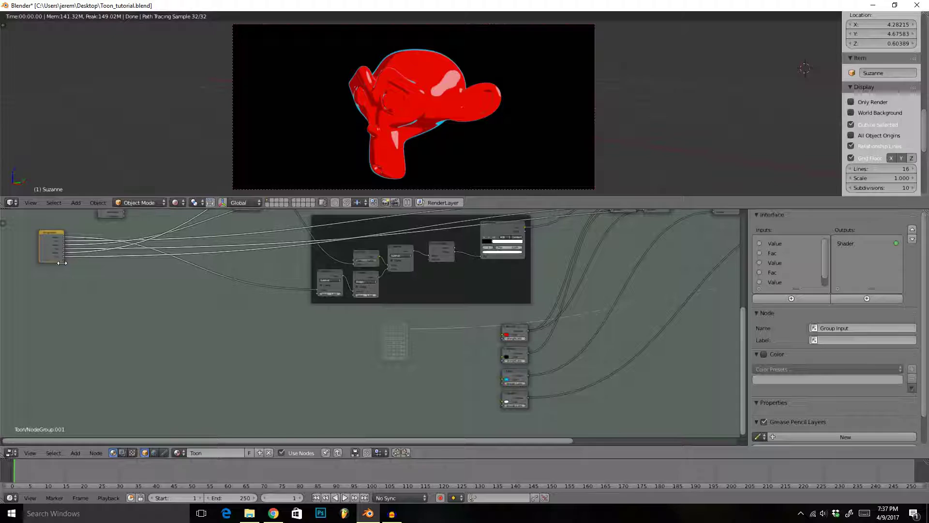
pyautogui.moveTo(64, 260); pyautogui.dragTo(502, 334)
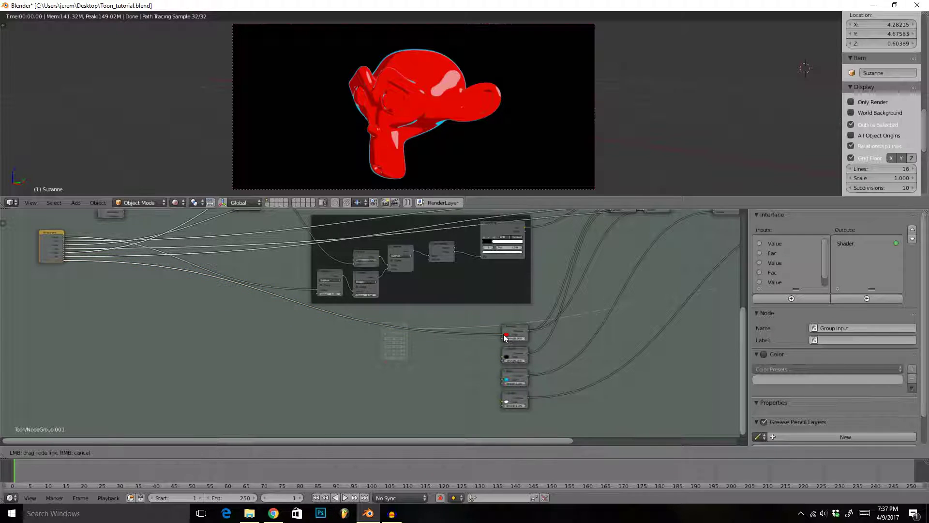
pyautogui.moveTo(63, 265); pyautogui.dragTo(503, 357)
pyautogui.moveTo(64, 268); pyautogui.dragTo(502, 379)
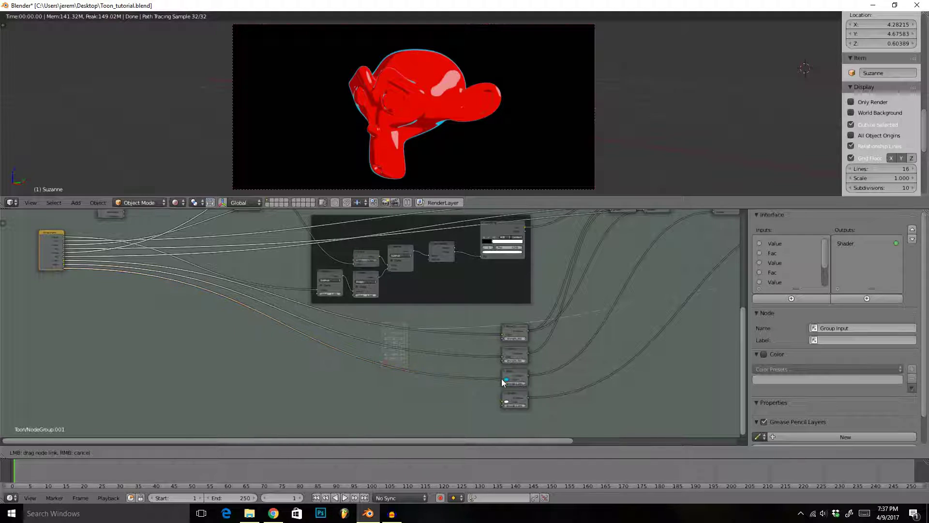
pyautogui.moveTo(65, 271); pyautogui.dragTo(189, 317)
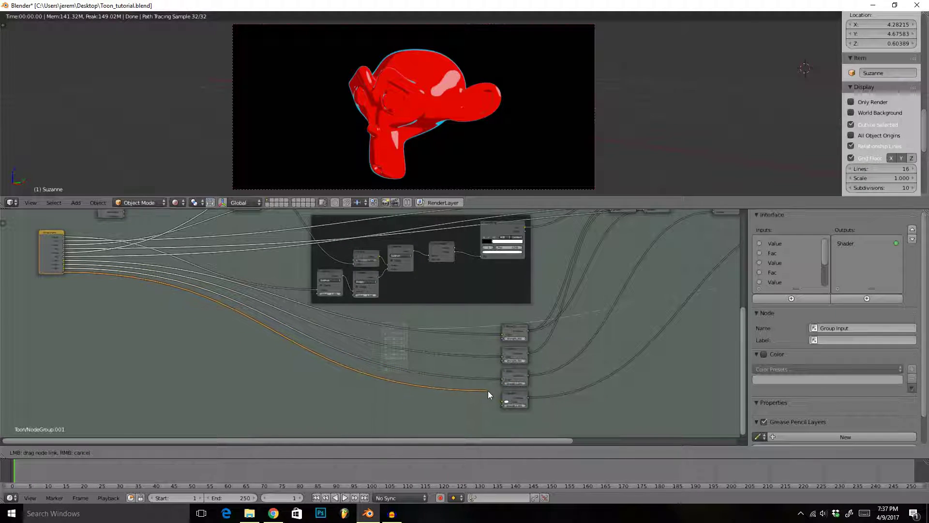
pyautogui.moveTo(488, 391); pyautogui.dragTo(503, 402)
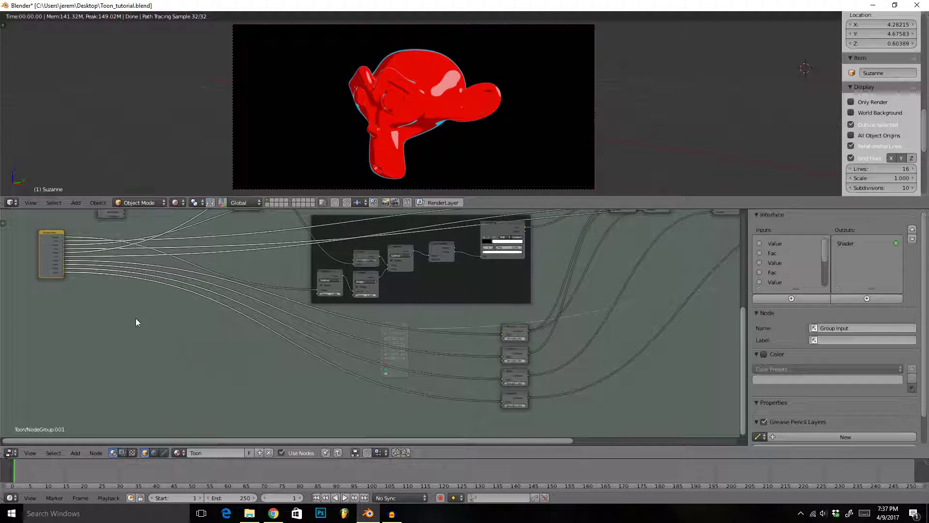
# Step: Rename the group inputs to Thickness and Opacity pairs for Shadow, Highlight and Edge, and the colors to Primary, Shadow, Edge and Highlights
pyautogui.scroll(-2, 363, 327)
pyautogui.moveTo(392, 323); pyautogui.dragTo(437, 338, button='middle')
pyautogui.scroll(5, 188, 289)
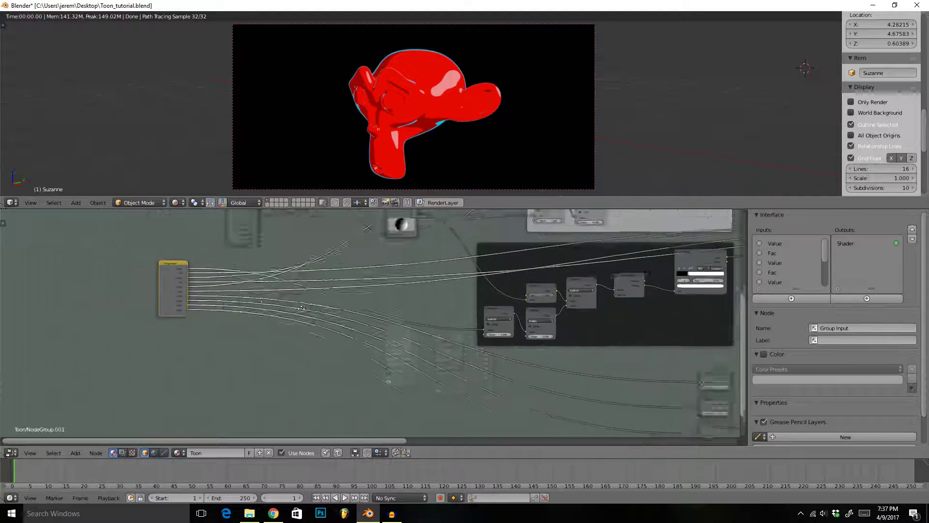
pyautogui.moveTo(198, 293); pyautogui.dragTo(239, 304, button='middle')
pyautogui.scroll(1, 232, 304)
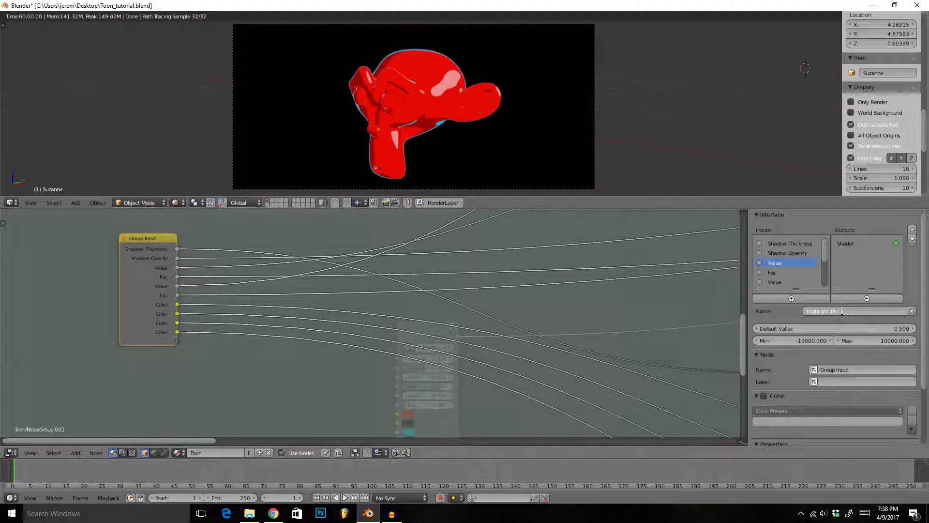
pyautogui.click(810, 274)
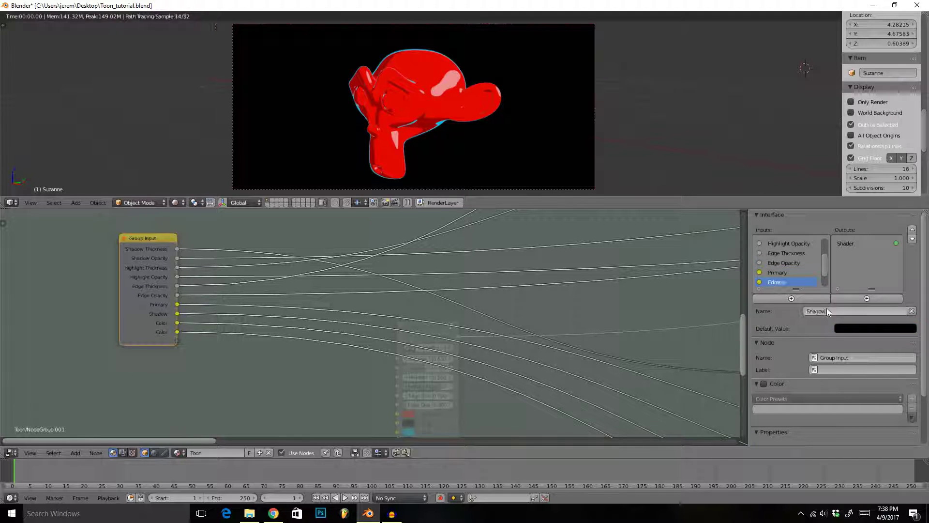
pyautogui.write('Highlights')
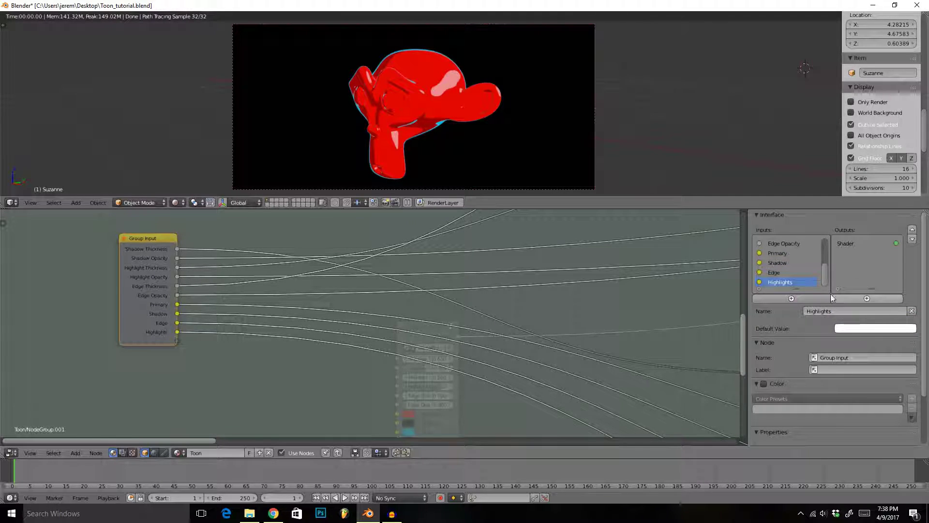
pyautogui.scroll(5, 810, 280)
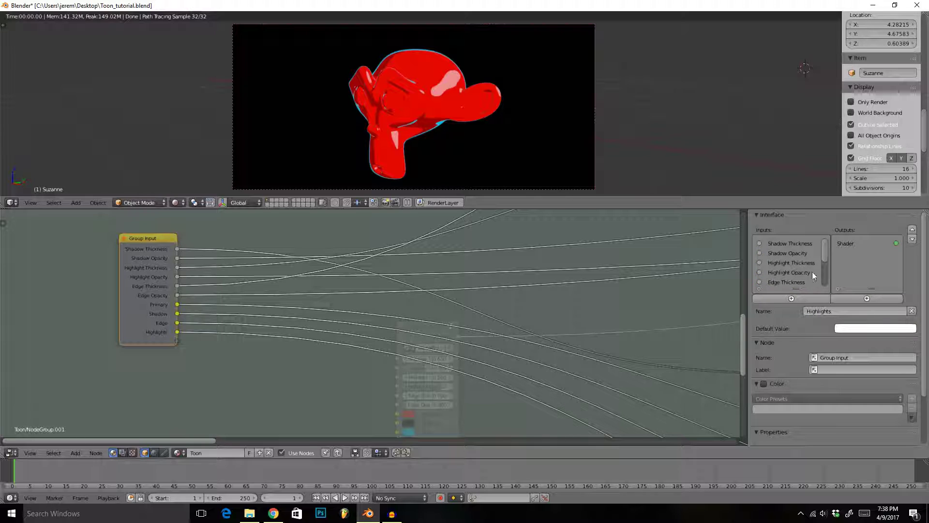
pyautogui.scroll(-4, 655, 294)
# Step: Leave the node group, place the group node beside the Material Output and label it Toon Shader
pyautogui.scroll(-2, 454, 347)
pyautogui.moveTo(613, 312); pyautogui.dragTo(542, 323, button='middle')
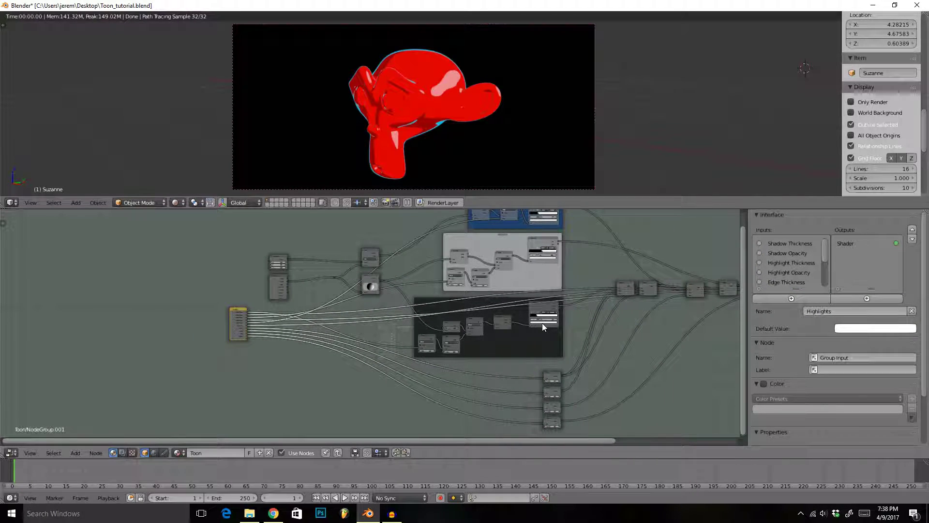
pyautogui.press('Tab')
pyautogui.moveTo(469, 348); pyautogui.dragTo(318, 326, button='middle')
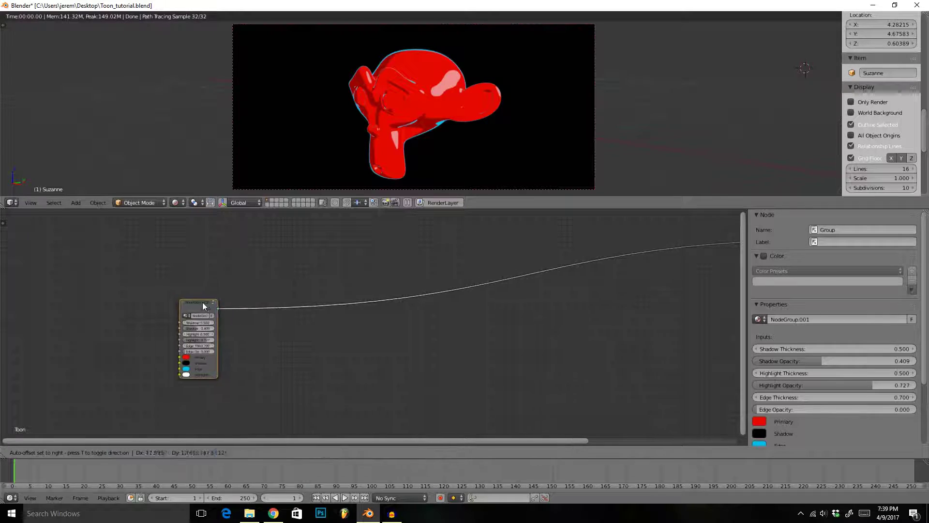
pyautogui.moveTo(202, 302); pyautogui.dragTo(332, 315, button='middle')
pyautogui.moveTo(332, 311); pyautogui.dragTo(536, 294)
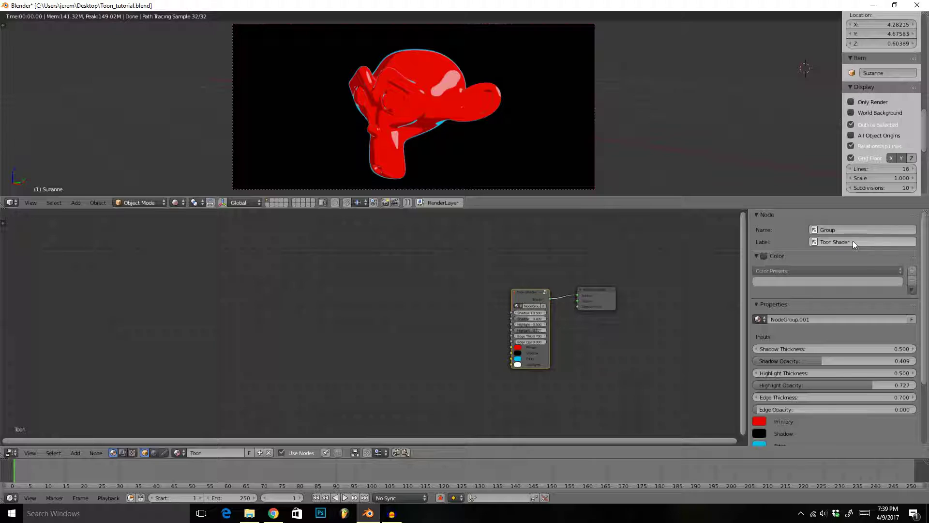
# Step: Rename the node group used by the Toon Shader node to Toon
pyautogui.scroll(2, 597, 298)
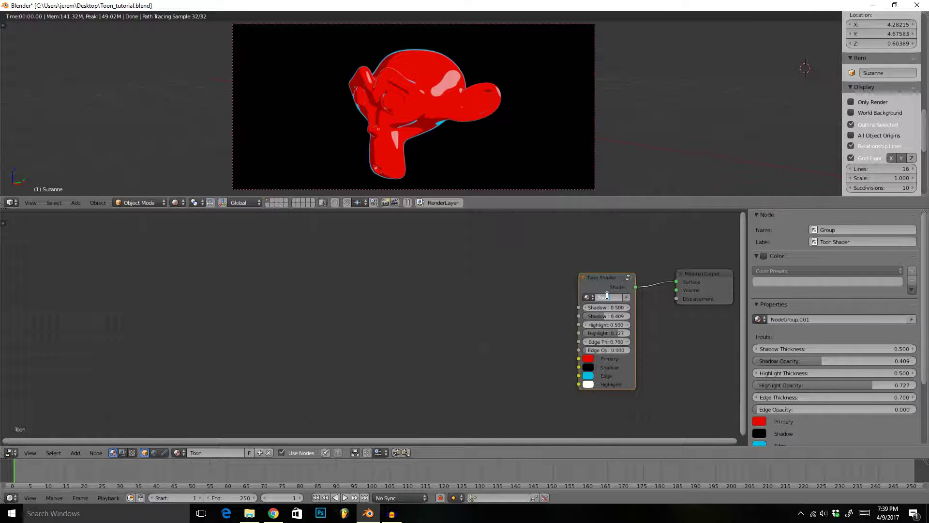
pyautogui.moveTo(608, 295); pyautogui.dragTo(480, 338, button='middle')
pyautogui.scroll(3, 513, 343)
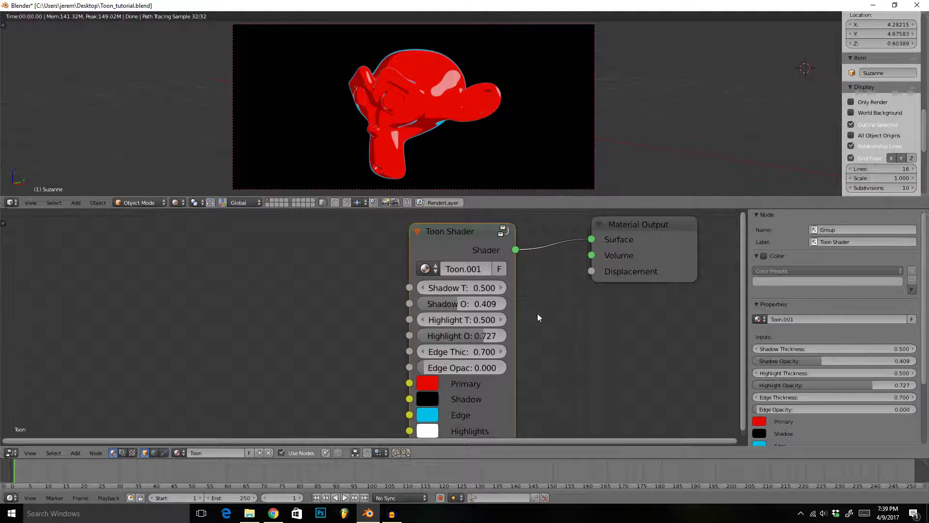
# Step: Set the Toon Shader's Shadow Thickness to 1.000 and inspect the rendered monkey head from other angles
pyautogui.moveTo(410, 149); pyautogui.dragTo(432, 144, button='middle')
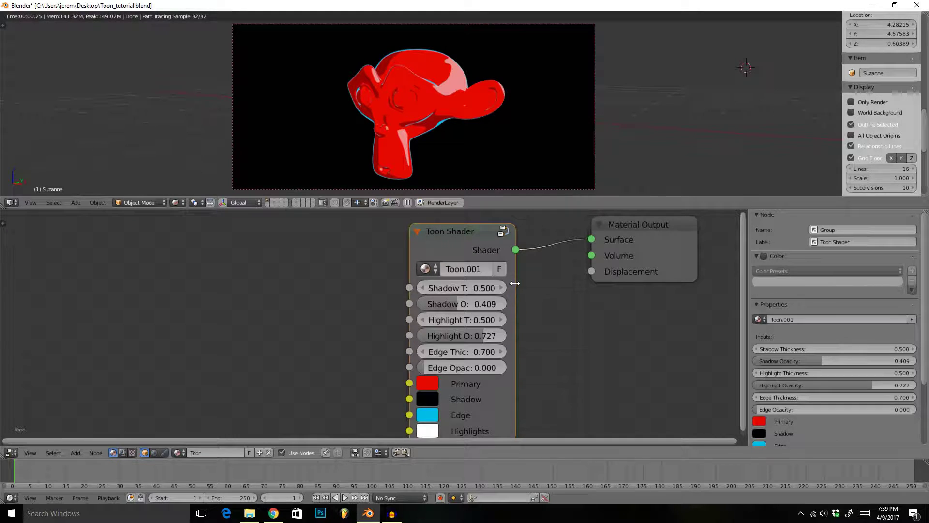
pyautogui.moveTo(501, 284); pyautogui.dragTo(503, 285)
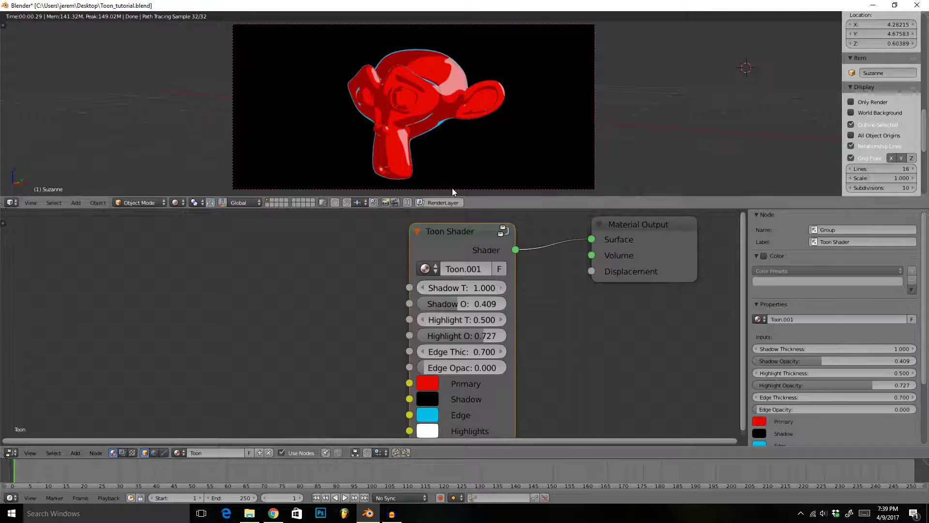
pyautogui.moveTo(452, 189); pyautogui.dragTo(442, 99, button='middle')
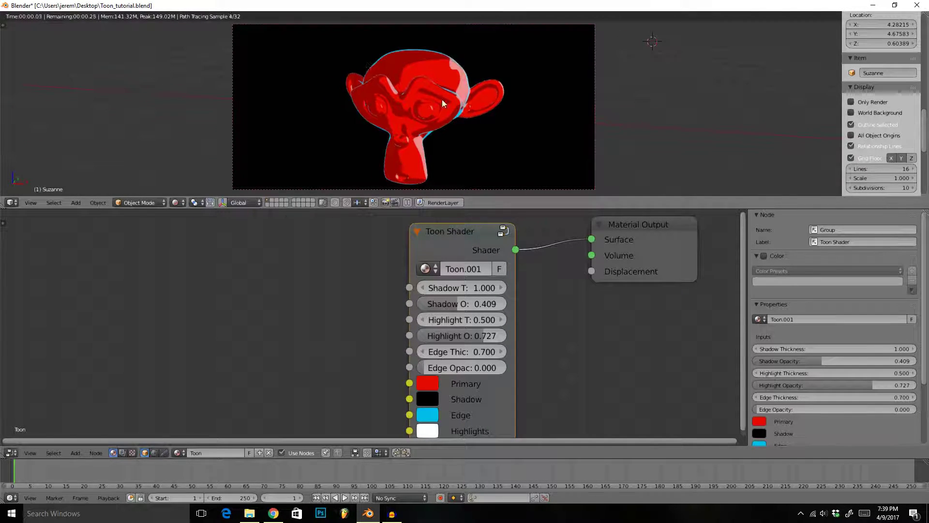
# Step: Set the Toon Shader's Highlight Thickness and Edge Thickness both to 1.000, viewing the monkey head from a slightly different angle
pyautogui.click(503, 320)
pyautogui.click(503, 318)
pyautogui.click(504, 319)
pyautogui.click(503, 318)
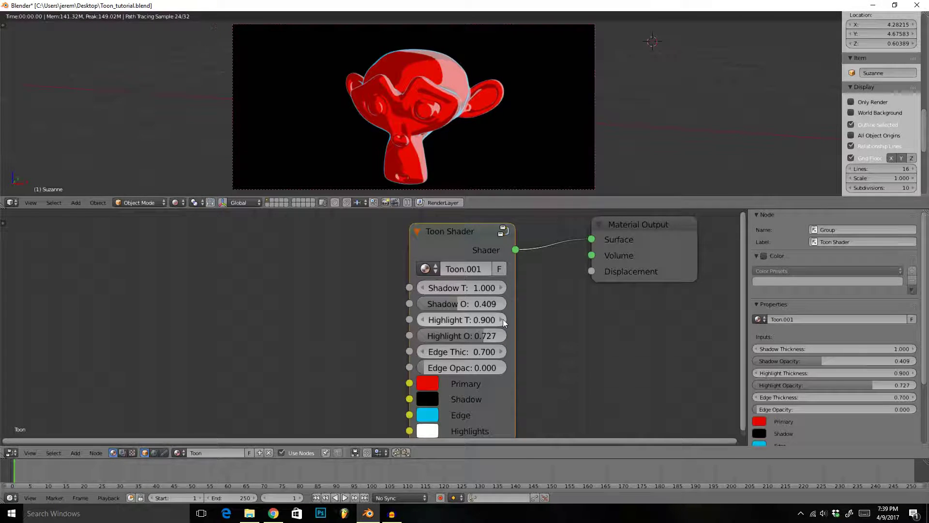
pyautogui.click(503, 319)
pyautogui.moveTo(416, 134)
pyautogui.mouseDown(button='middle')
pyautogui.moveTo(373, 130)
pyautogui.moveTo(455, 127)
pyautogui.moveTo(385, 141)
pyautogui.moveTo(387, 160)
pyautogui.moveTo(417, 125)
pyautogui.moveTo(433, 132)
pyautogui.mouseUp(button='middle')
pyautogui.click(502, 351)
pyautogui.click(503, 350)
pyautogui.click(502, 350)
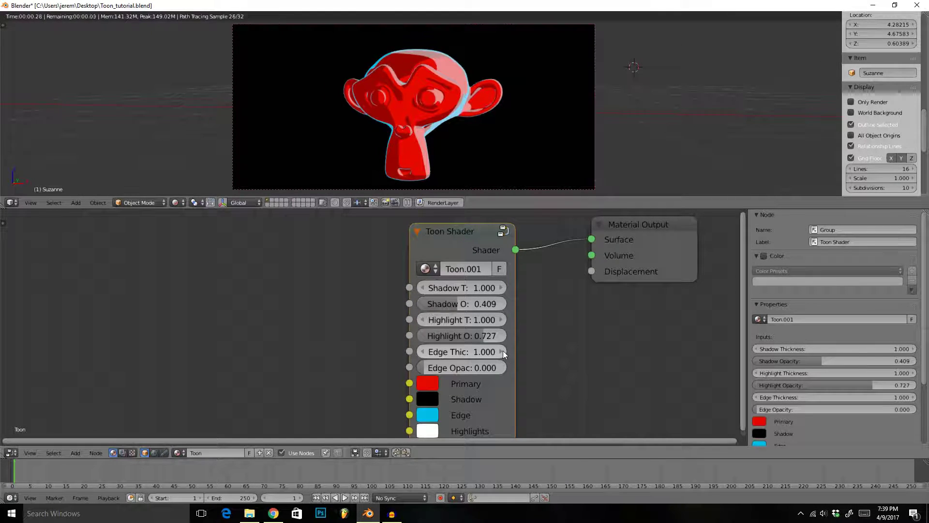
# Step: Set the Toon Shader's Highlight Opacity and Shadow Opacity to 0.000 and check the rendered monkey head from another angle
pyautogui.moveTo(454, 335); pyautogui.dragTo(419, 336)
pyautogui.moveTo(448, 305); pyautogui.dragTo(419, 305)
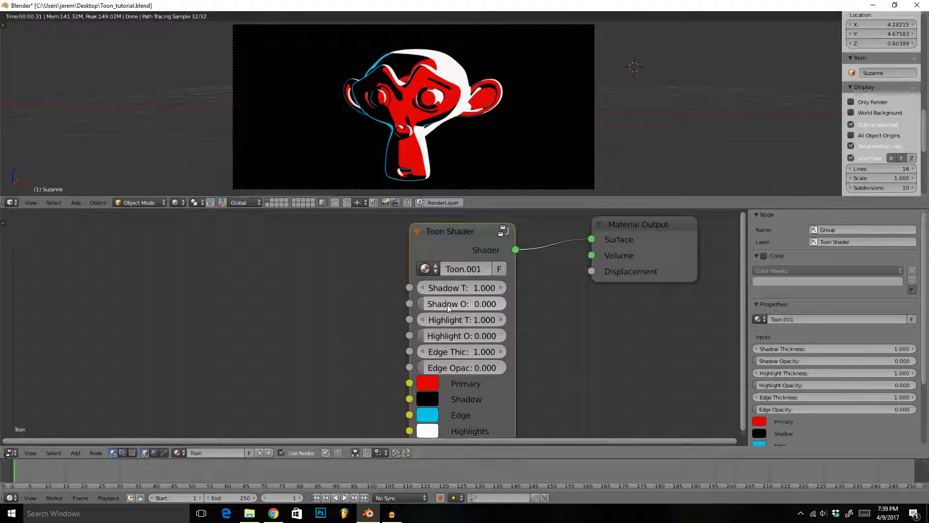
pyautogui.moveTo(472, 179); pyautogui.dragTo(436, 166, button='middle')
# Step: Enter the Toon Shader group and move the white stop of the black shadow frame's ColorRamp closer to the black stop
pyautogui.press('Tab')
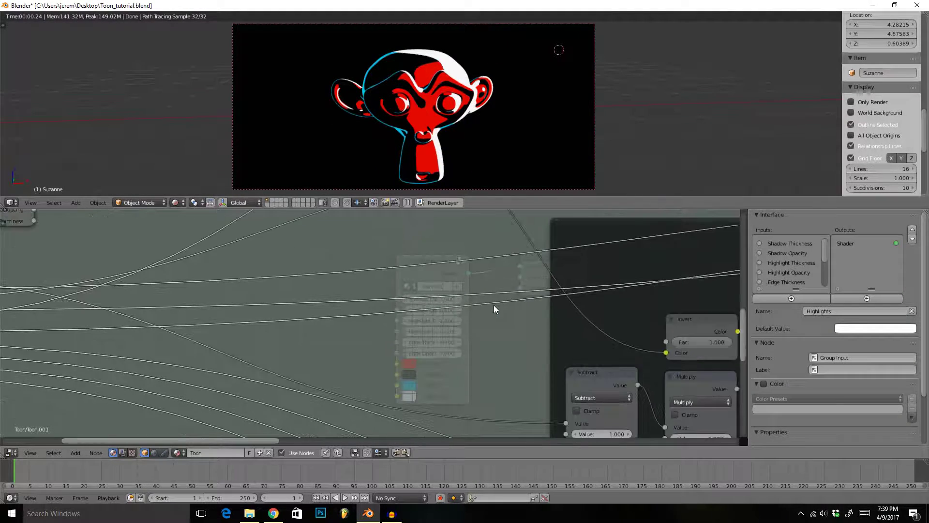
pyautogui.scroll(-2, 496, 305)
pyautogui.moveTo(664, 231); pyautogui.dragTo(445, 255, button='middle')
pyautogui.scroll(7, 376, 297)
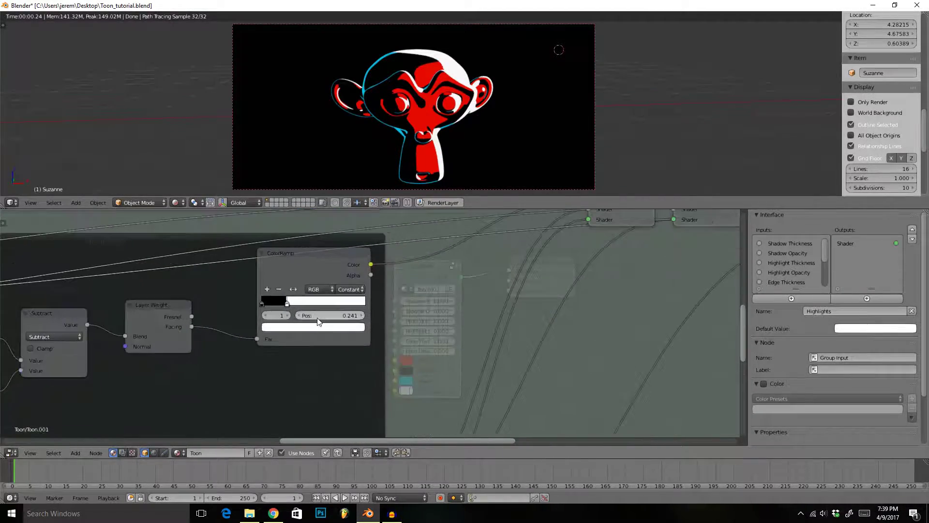
pyautogui.moveTo(260, 297); pyautogui.dragTo(361, 314, button='middle')
pyautogui.moveTo(348, 313); pyautogui.dragTo(342, 307)
pyautogui.moveTo(480, 108)
pyautogui.mouseDown(button='middle')
pyautogui.moveTo(439, 110)
pyautogui.moveTo(496, 105)
pyautogui.mouseUp(button='middle')
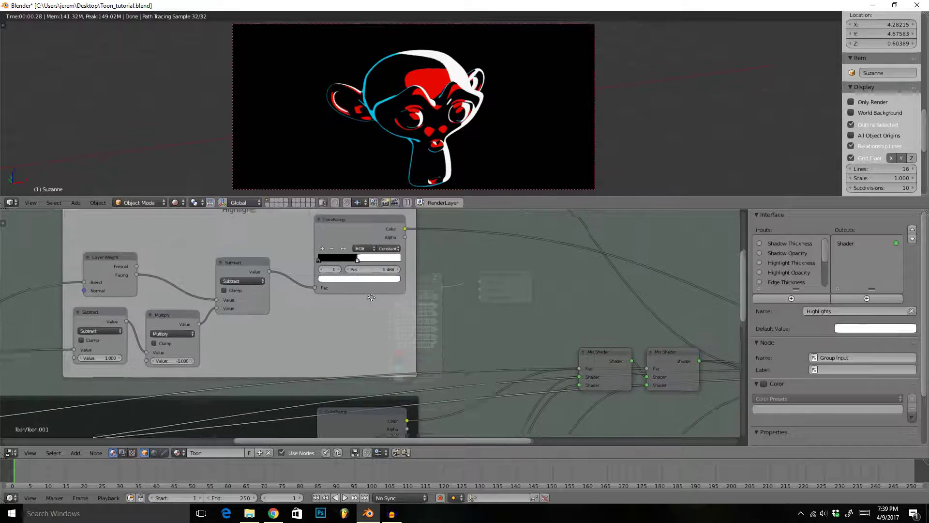
# Step: Move the white stop of the Highlights frame's ColorRamp to position 0.255, checking the render from several angles
pyautogui.moveTo(366, 296); pyautogui.dragTo(367, 285, button='middle')
pyautogui.scroll(6, 370, 293)
pyautogui.moveTo(363, 277); pyautogui.dragTo(322, 280)
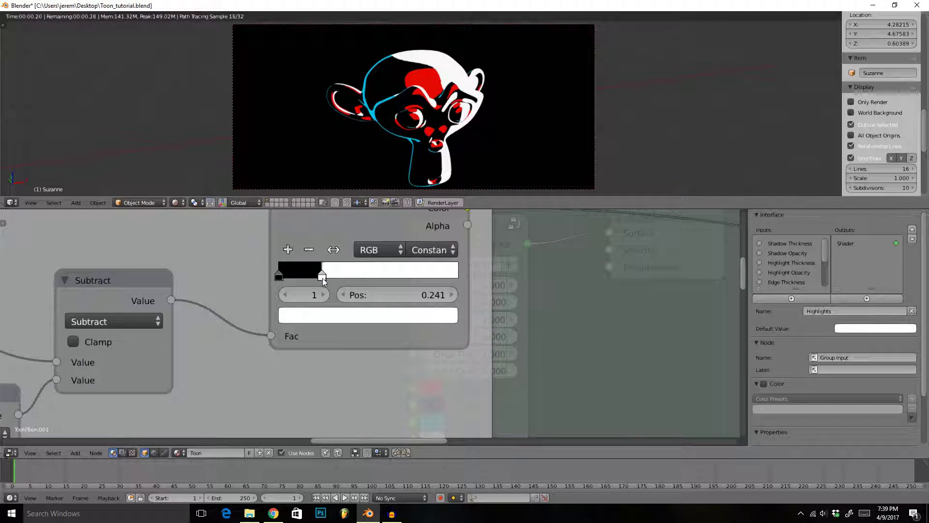
pyautogui.moveTo(489, 136); pyautogui.dragTo(436, 138, button='middle')
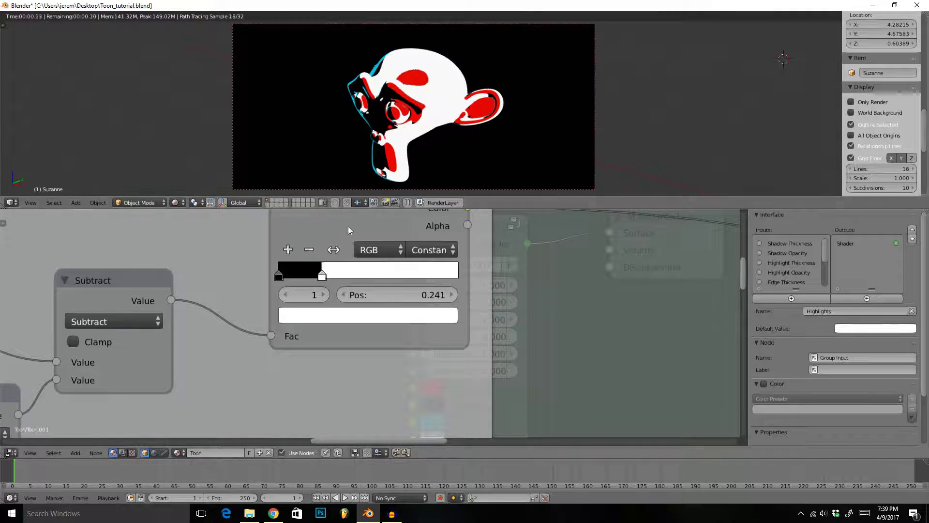
pyautogui.moveTo(326, 275); pyautogui.dragTo(327, 276)
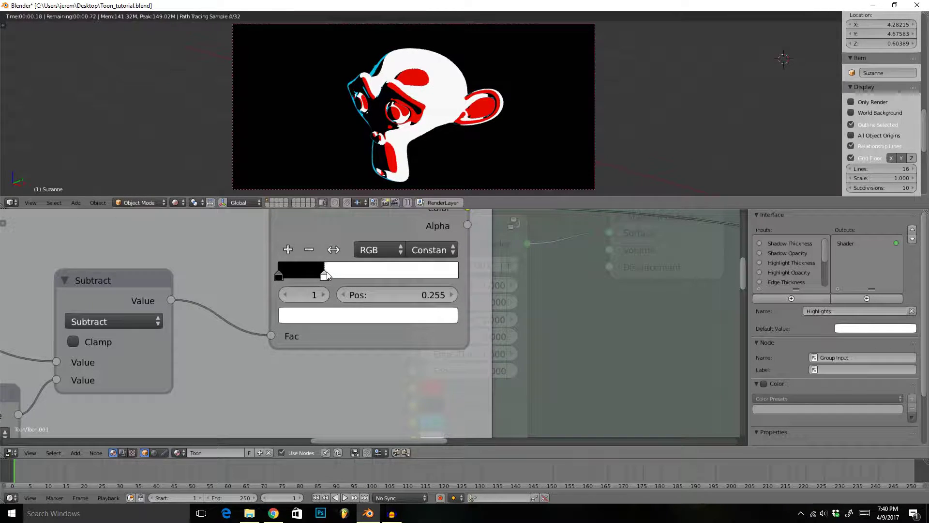
pyautogui.moveTo(401, 146); pyautogui.dragTo(462, 165, button='middle')
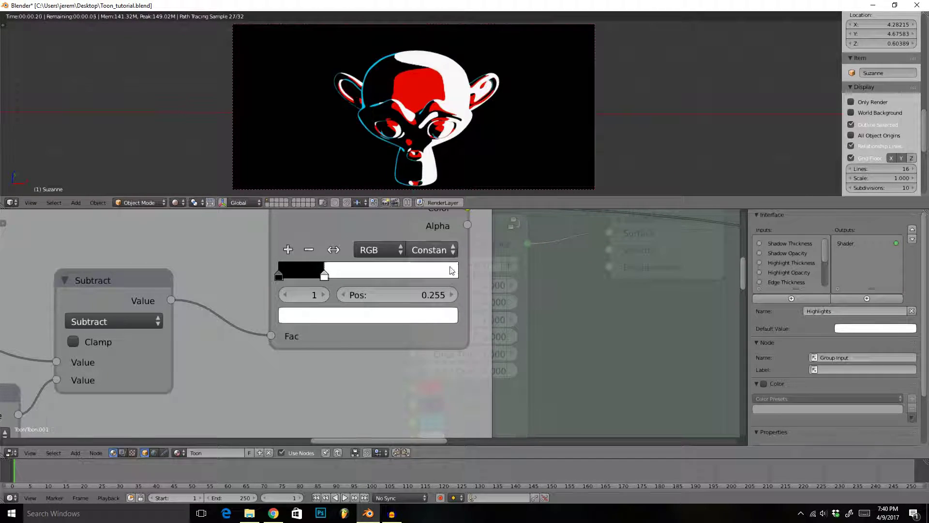
# Step: Move the white stop of the ColorRamp in the blue frame to position 0.177 and check the render from other angles
pyautogui.scroll(-3, 458, 272)
pyautogui.moveTo(458, 271); pyautogui.dragTo(408, 436, button='middle')
pyautogui.moveTo(410, 278); pyautogui.dragTo(436, 330, button='middle')
pyautogui.scroll(2, 409, 309)
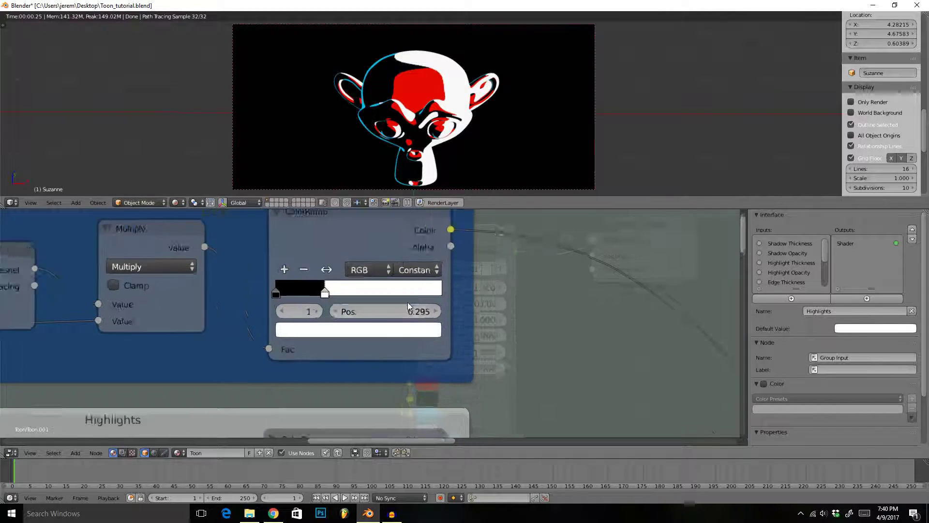
pyautogui.moveTo(317, 290); pyautogui.dragTo(296, 289)
pyautogui.moveTo(416, 121); pyautogui.dragTo(434, 108, button='middle')
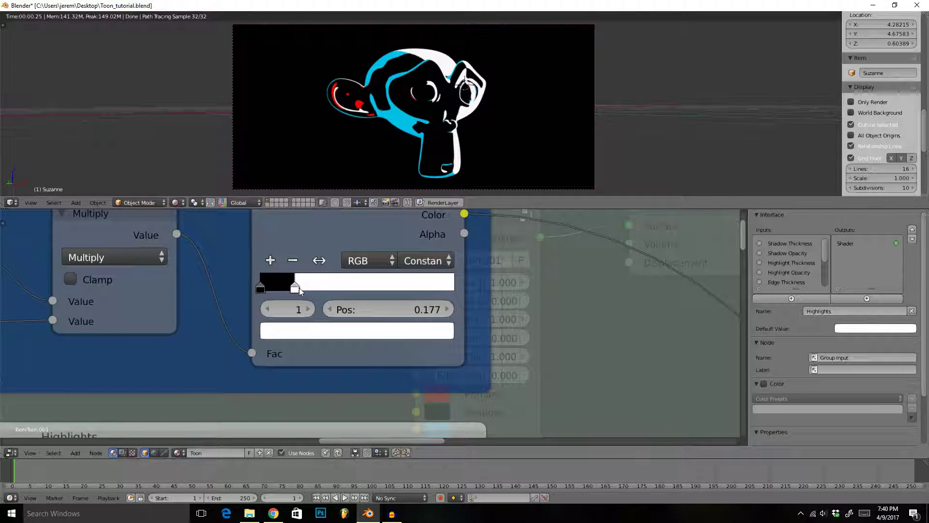
pyautogui.moveTo(399, 152); pyautogui.dragTo(347, 144, button='middle')
pyautogui.scroll(2, 349, 142)
# Step: Leave the node group and set the Toon Shader's Shadow Thickness to 0.600
pyautogui.press('Tab')
pyautogui.scroll(3, 442, 325)
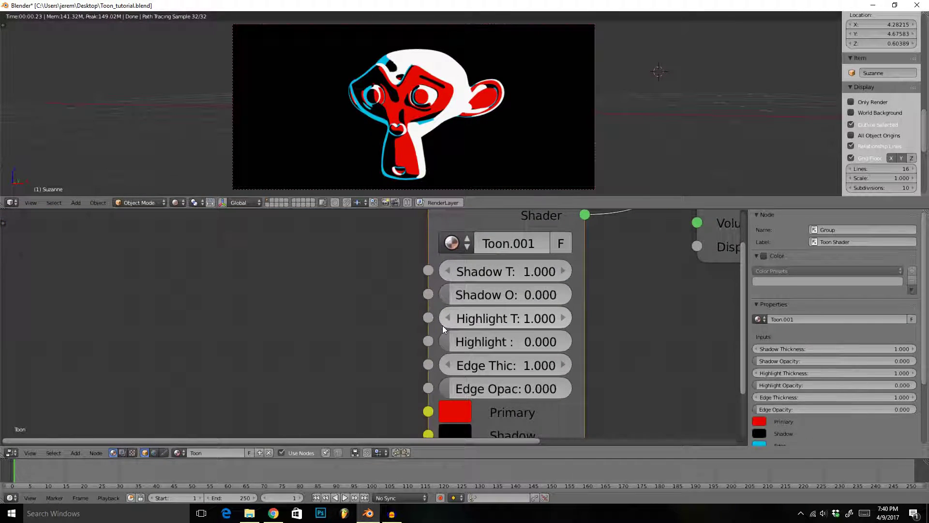
pyautogui.click(376, 264)
pyautogui.click(377, 264)
pyautogui.click(376, 264)
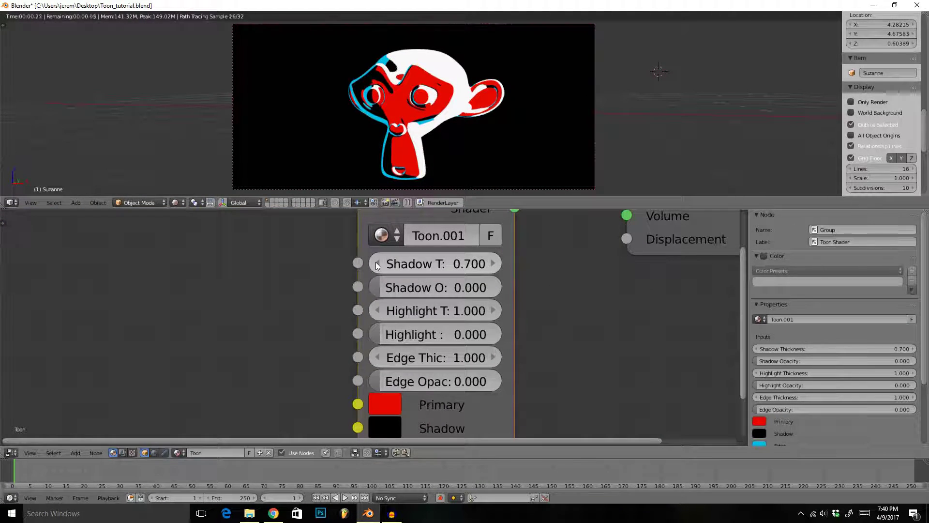
pyautogui.click(376, 264)
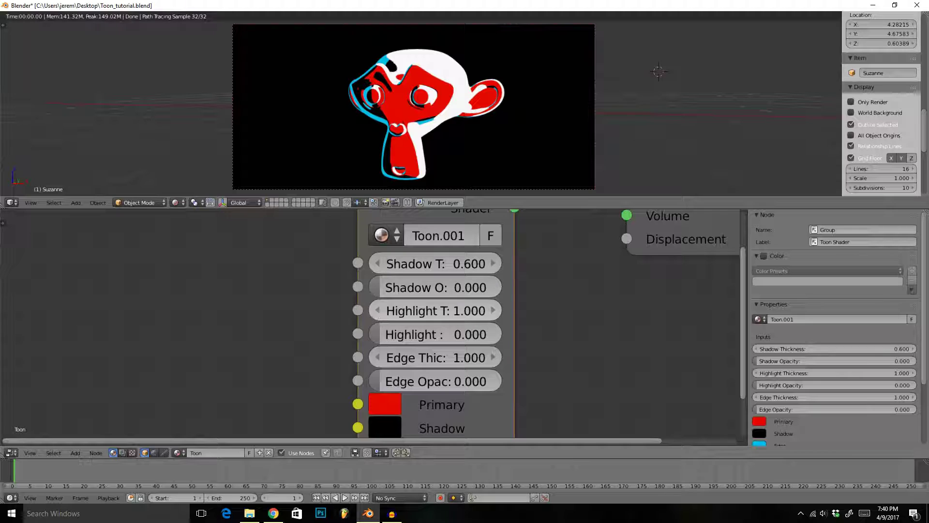
# Step: Set the Toon Shader's Highlight Thickness to 0.500
pyautogui.moveTo(382, 310); pyautogui.dragTo(371, 310)
pyautogui.click(376, 310)
pyautogui.click(377, 310)
pyautogui.click(377, 310)
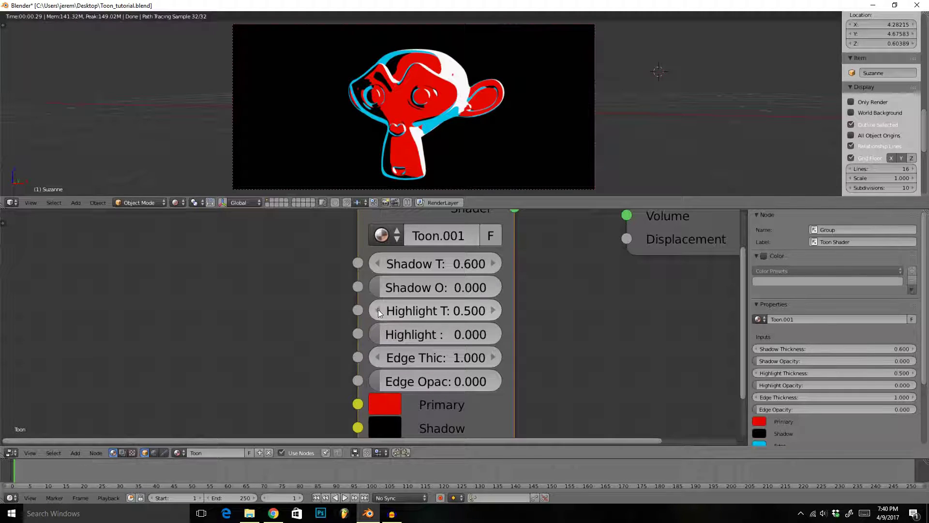
# Step: Set the Toon Shader's Edge Thickness to 0.500, check the render from another angle and save the file
pyautogui.click(377, 357)
pyautogui.click(377, 357)
pyautogui.click(377, 356)
pyautogui.click(376, 357)
pyautogui.click(377, 356)
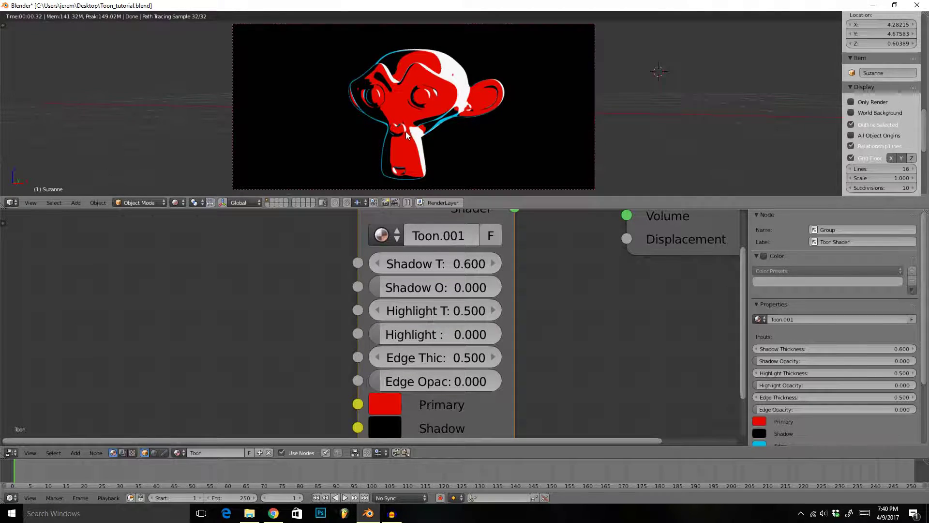
pyautogui.moveTo(450, 150); pyautogui.dragTo(499, 123, button='middle')
pyautogui.hotkey('ctrl', 's')
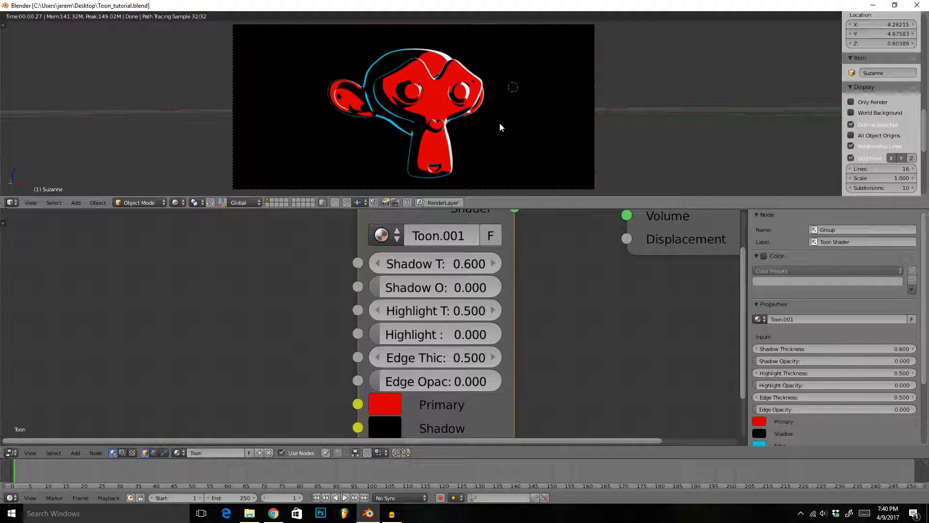
# Step: Move the Toon Shader node closer to the Material Output node
pyautogui.scroll(-3, 530, 329)
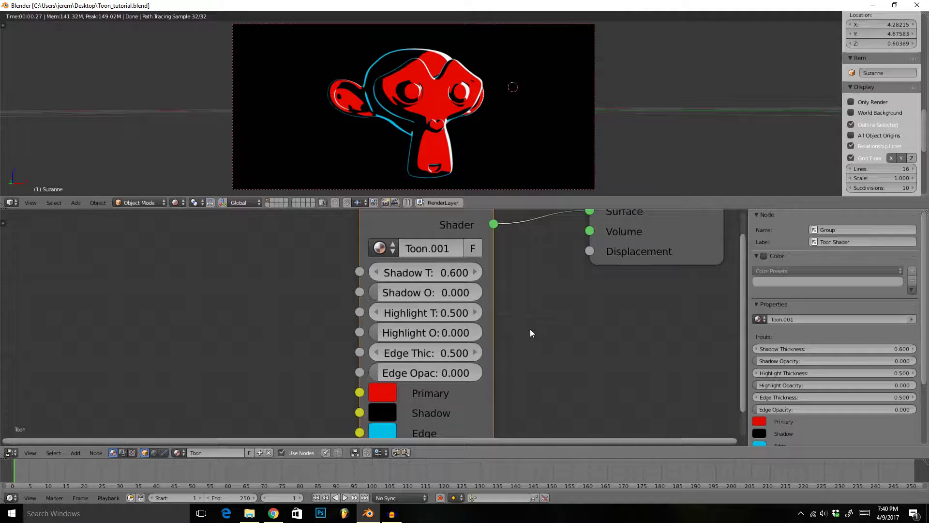
pyautogui.scroll(-2, 531, 331)
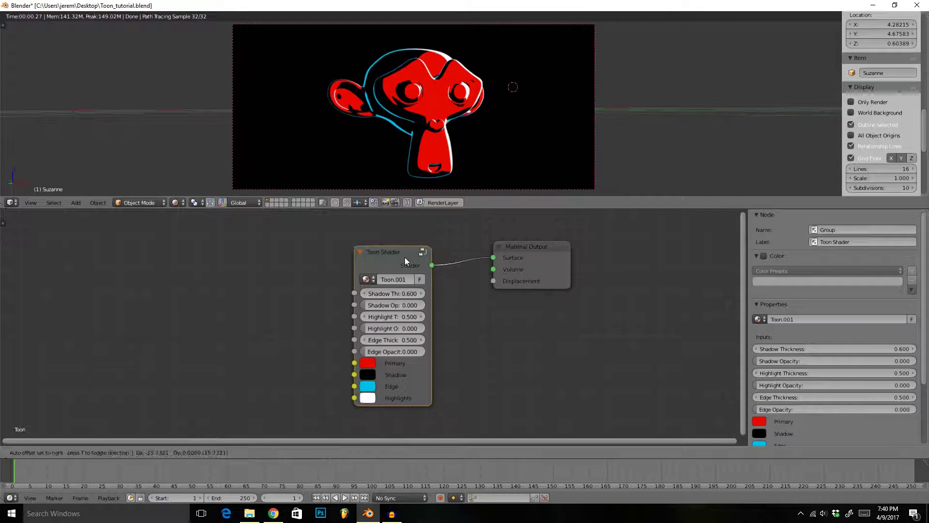
pyautogui.moveTo(405, 257); pyautogui.dragTo(431, 252)
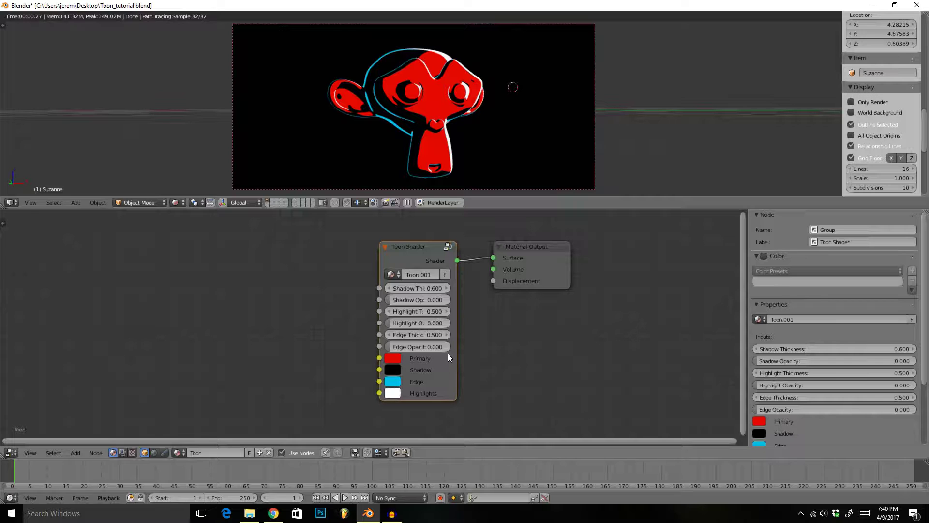
# Step: Enter the Toon Shader group and add the existing NodeGroup.002 near its Group Input node
pyautogui.press('Tab')
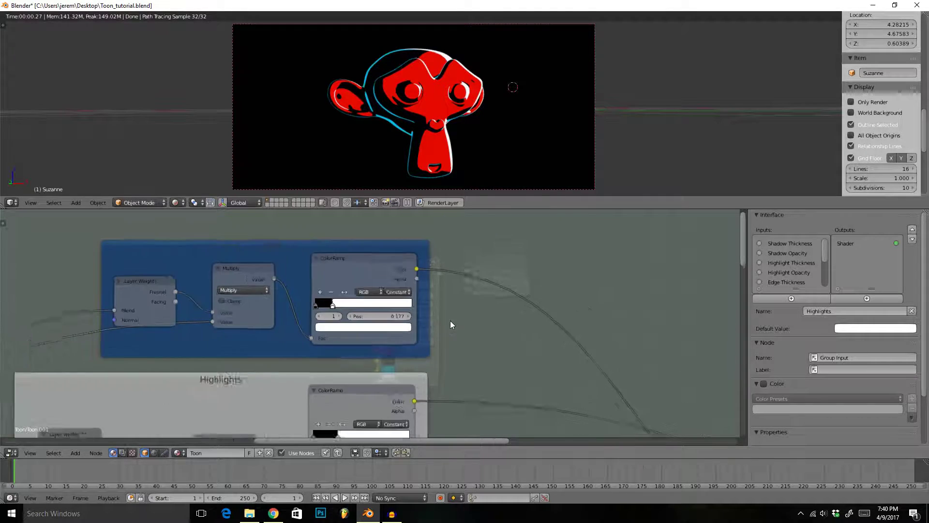
pyautogui.scroll(-4, 450, 321)
pyautogui.moveTo(438, 317); pyautogui.dragTo(613, 279, button='middle')
pyautogui.click(338, 338)
pyautogui.moveTo(339, 337); pyautogui.dragTo(377, 308, button='middle')
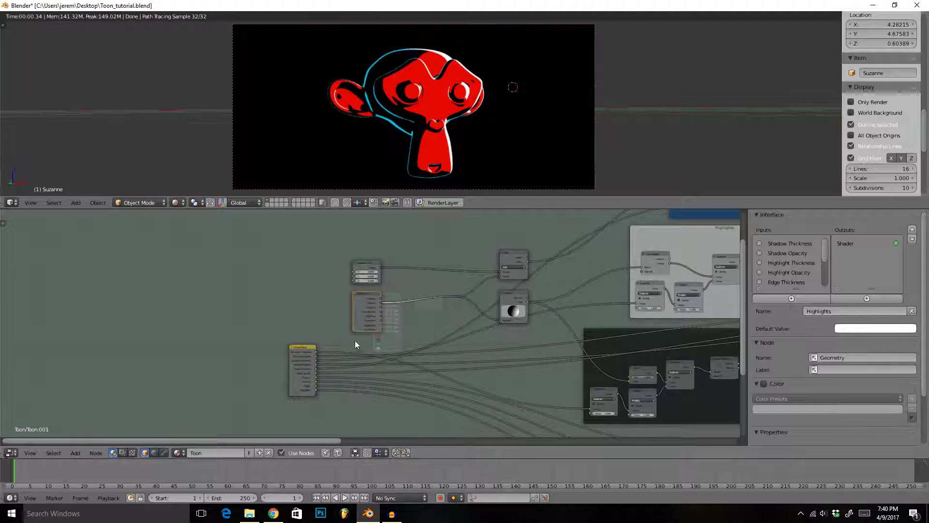
pyautogui.hotkey('shift', 'a')
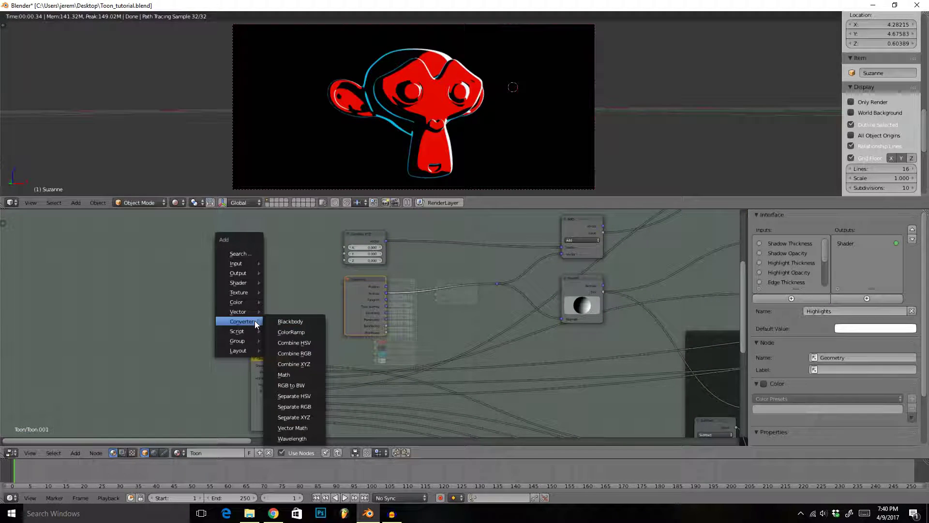
pyautogui.moveTo(251, 341)
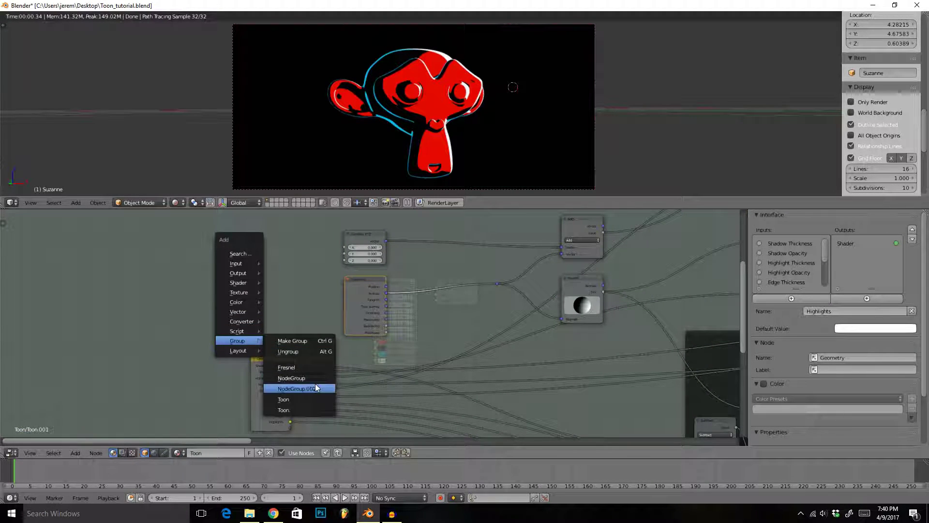
pyautogui.click(315, 389)
pyautogui.click(216, 315)
# Step: Open NodeGroup.002 to examine its nodes, move its Group Input farther from the other nodes, and return to the toon group
pyautogui.press('Tab')
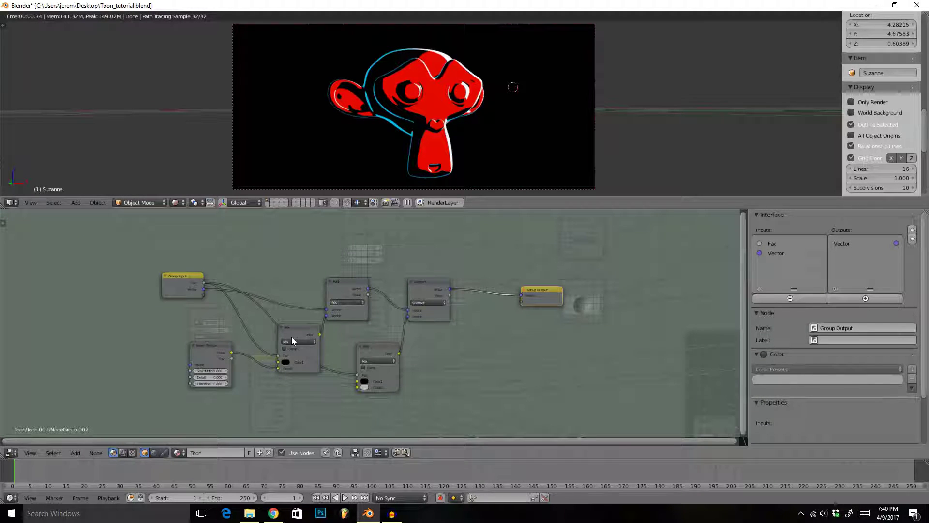
pyautogui.moveTo(190, 292); pyautogui.dragTo(145, 285)
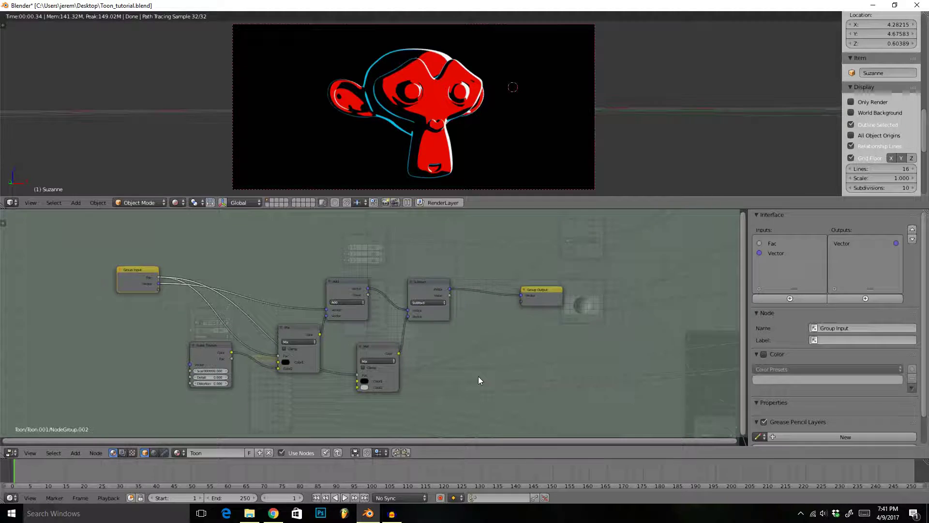
pyautogui.scroll(1, 479, 376)
pyautogui.press('Tab')
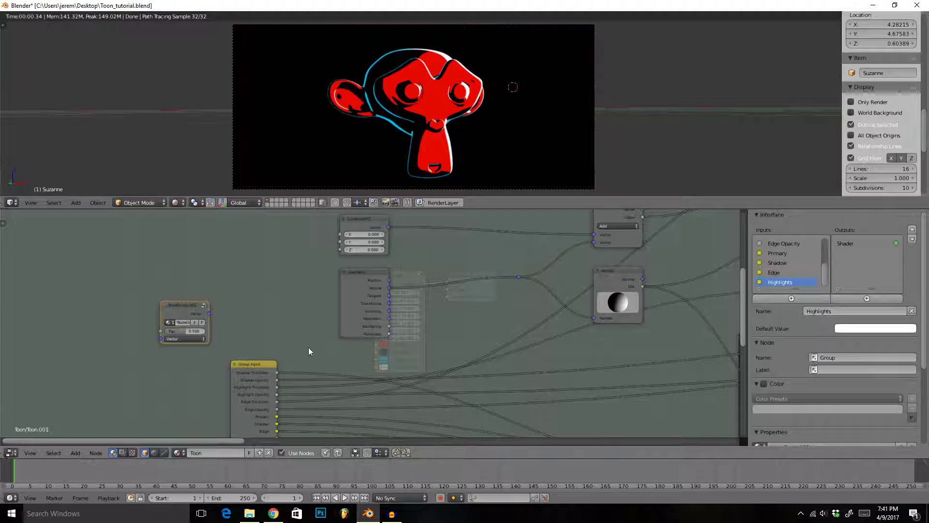
# Step: Insert NodeGroup.002 into the link from the Geometry node's Normal output, with its Fac set to 0.000
pyautogui.moveTo(187, 314); pyautogui.dragTo(450, 273)
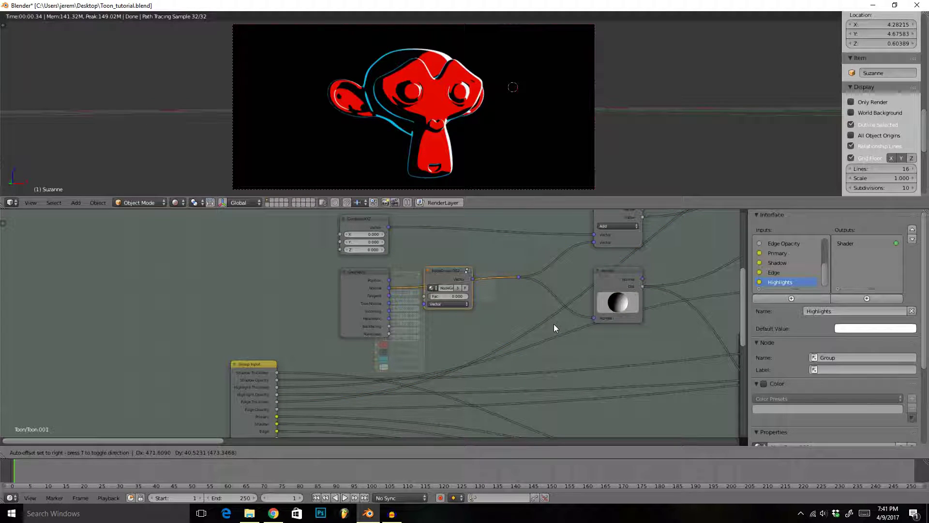
pyautogui.scroll(-1, 554, 325)
pyautogui.moveTo(554, 325); pyautogui.dragTo(522, 278, button='middle')
pyautogui.scroll(3, 419, 317)
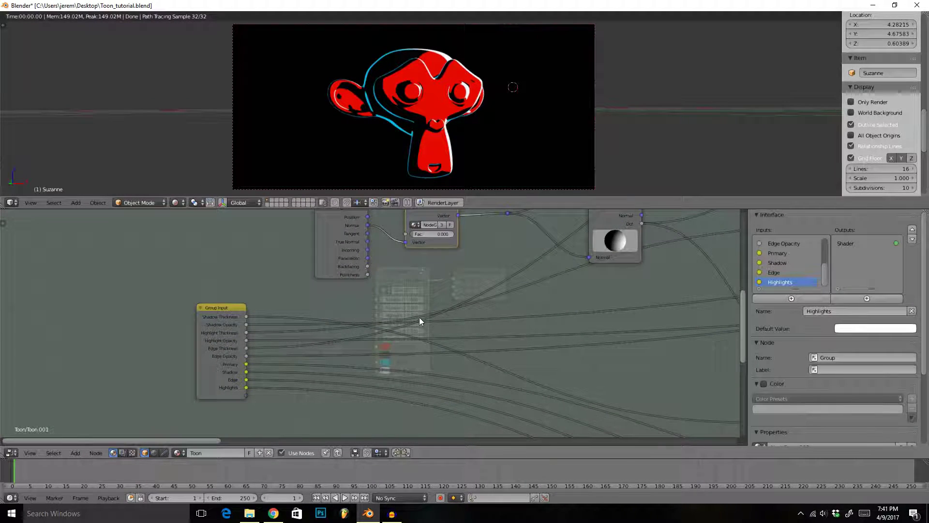
# Step: Expose NodeGroup.002's Fac as a new input of the toon group and rename that input Blur
pyautogui.moveTo(389, 336); pyautogui.dragTo(386, 341, button='middle')
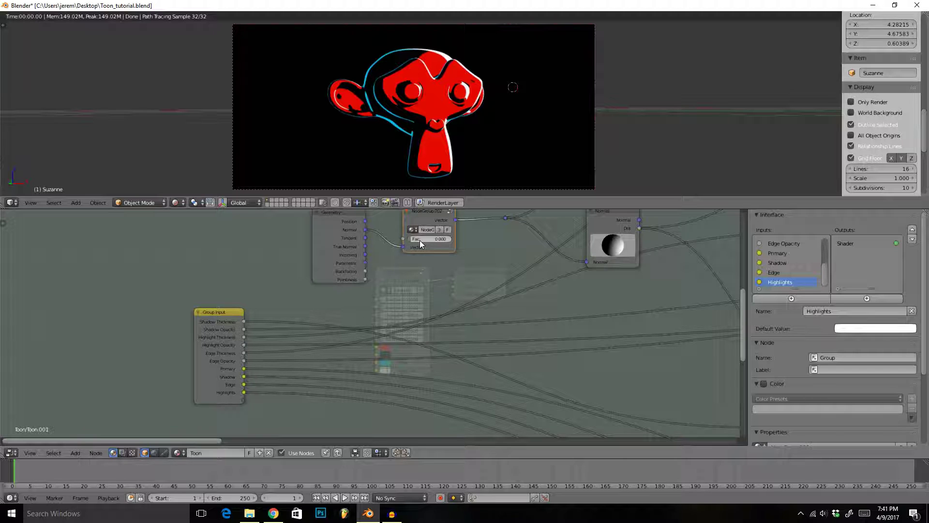
pyautogui.moveTo(243, 400); pyautogui.dragTo(403, 239)
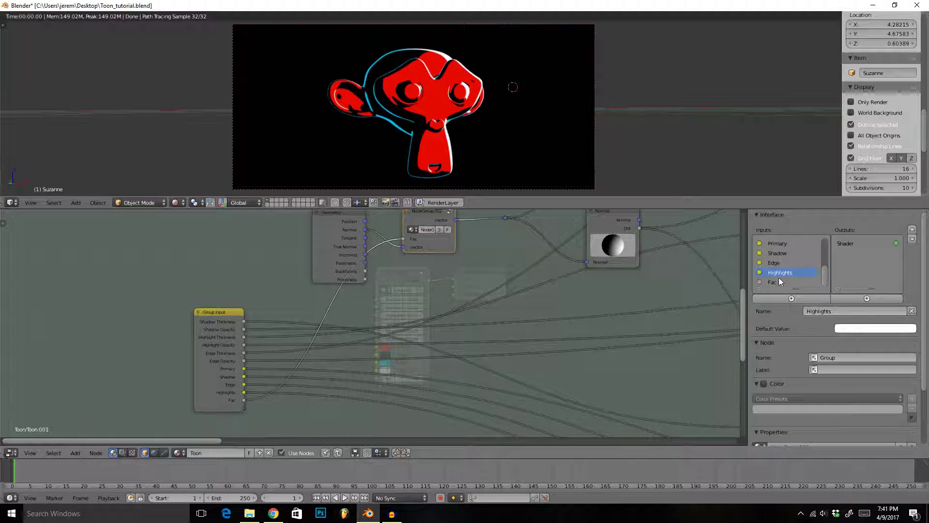
pyautogui.click(779, 280)
pyautogui.click(825, 307)
pyautogui.write('Blur')
pyautogui.press('Return')
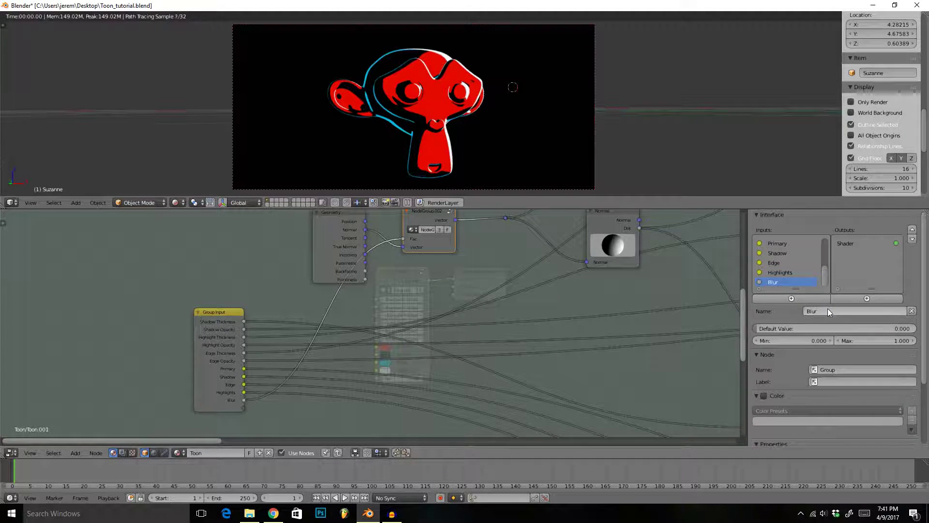
pyautogui.press('Tab')
pyautogui.press('Tab')
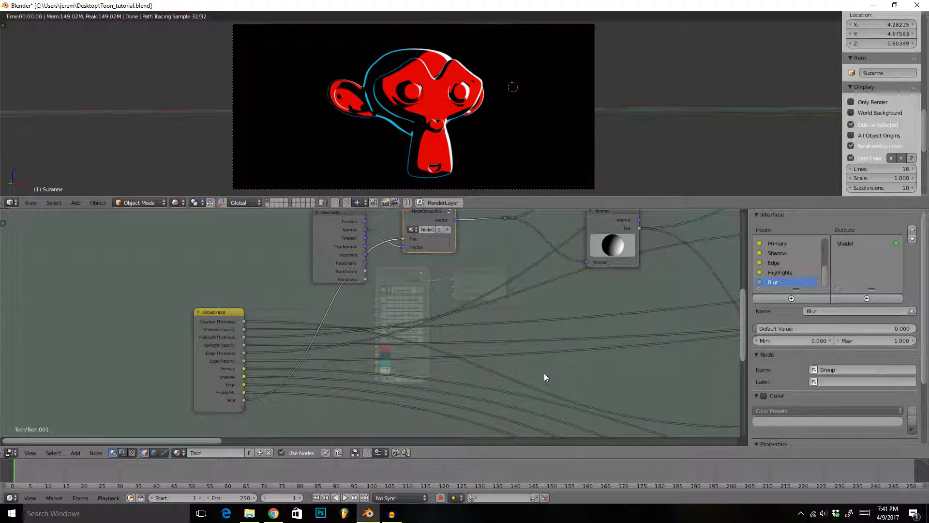
pyautogui.scroll(-5, 557, 377)
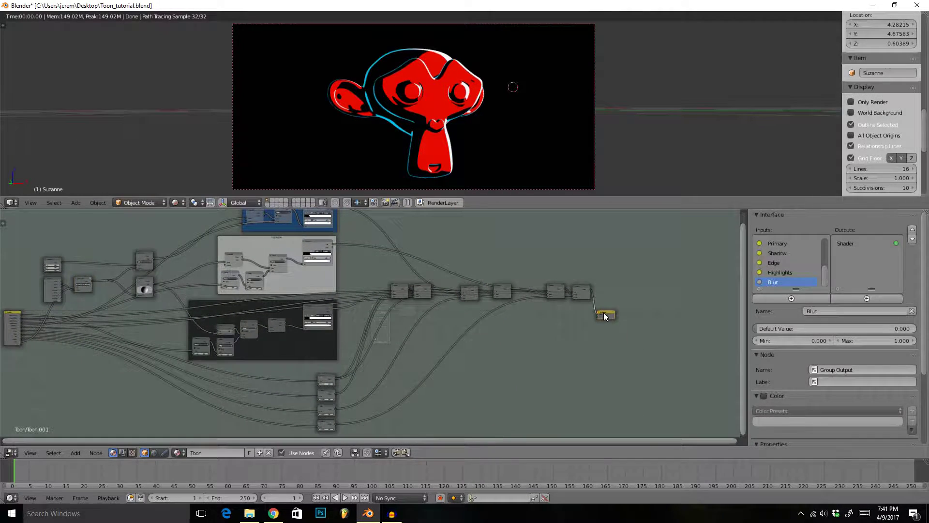
# Step: Return to the main material node tree and raise the Toon Shader's Blur to 1.000 to test it on the model
pyautogui.press('Tab')
pyautogui.scroll(5, 423, 356)
pyautogui.scroll(2, 453, 367)
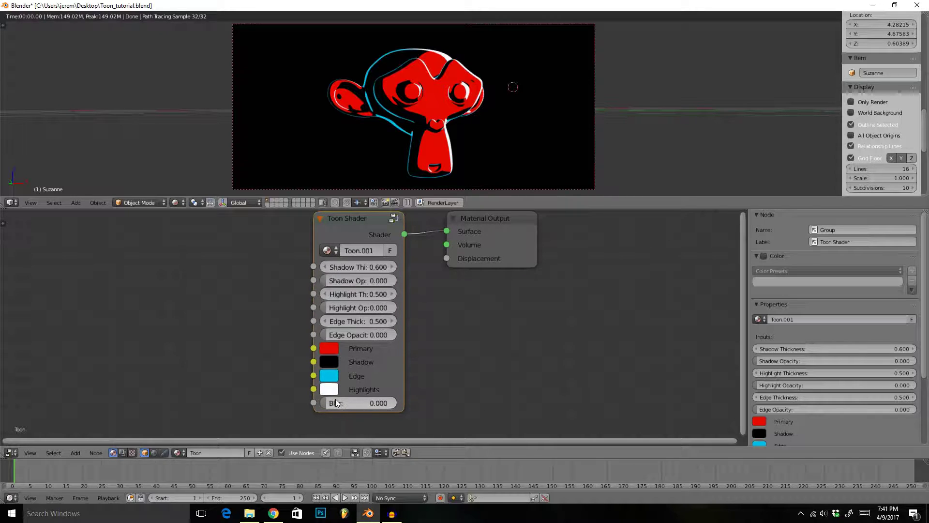
pyautogui.moveTo(335, 400); pyautogui.dragTo(393, 403)
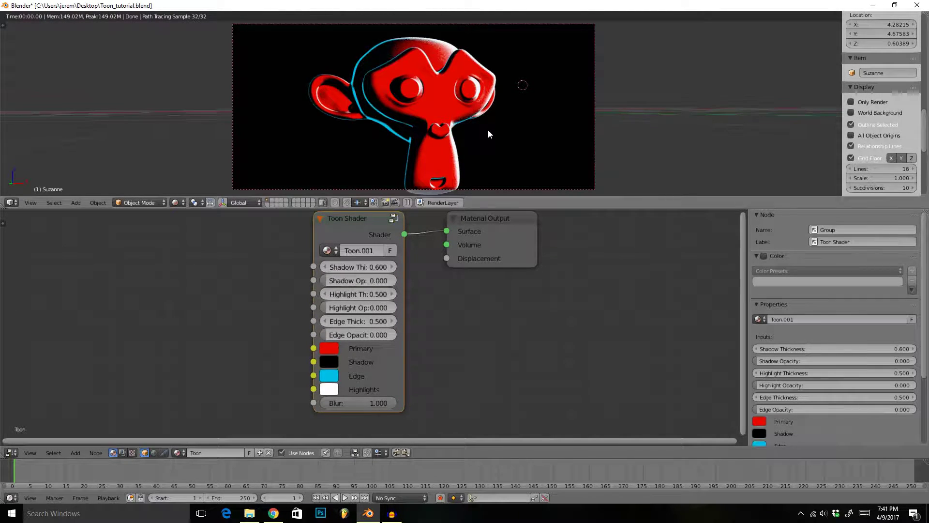
pyautogui.moveTo(488, 129)
pyautogui.mouseDown(button='middle')
pyautogui.moveTo(419, 132)
pyautogui.moveTo(400, 111)
pyautogui.moveTo(402, 128)
pyautogui.moveTo(491, 123)
pyautogui.mouseUp(button='middle')
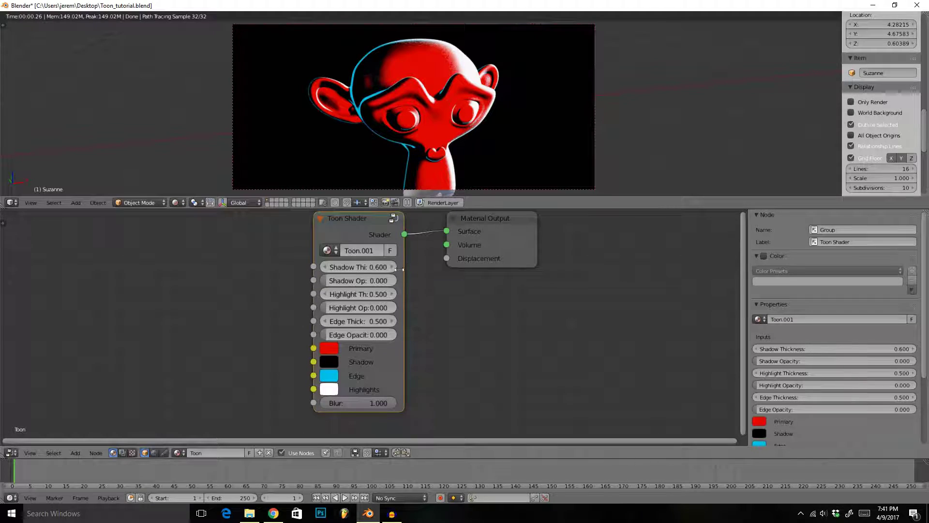
# Step: Set the Toon Shader's Edge Thickness to 0.800 and check the blurred edges from another side of the monkey head
pyautogui.click(392, 321)
pyautogui.click(393, 320)
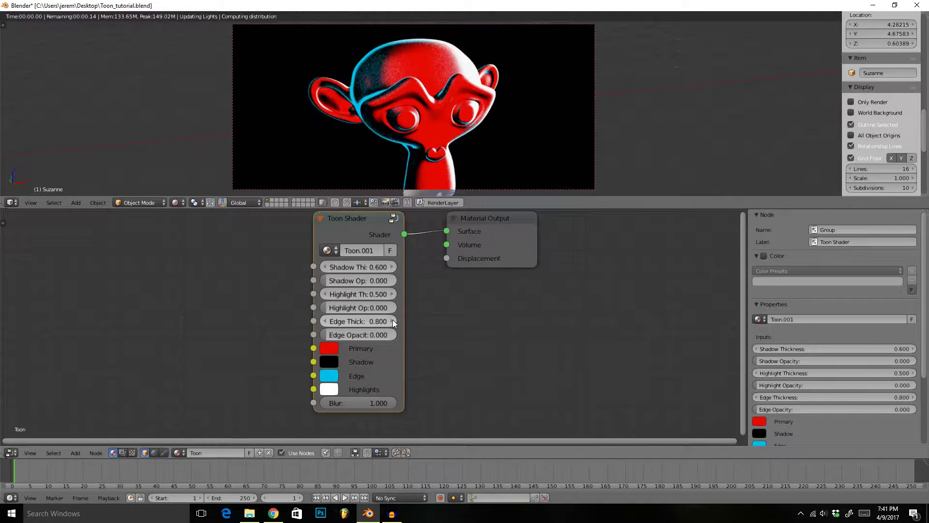
pyautogui.click(393, 320)
pyautogui.moveTo(409, 141)
pyautogui.mouseDown(button='middle')
pyautogui.moveTo(463, 123)
pyautogui.moveTo(508, 128)
pyautogui.moveTo(507, 138)
pyautogui.moveTo(417, 127)
pyautogui.mouseUp(button='middle')
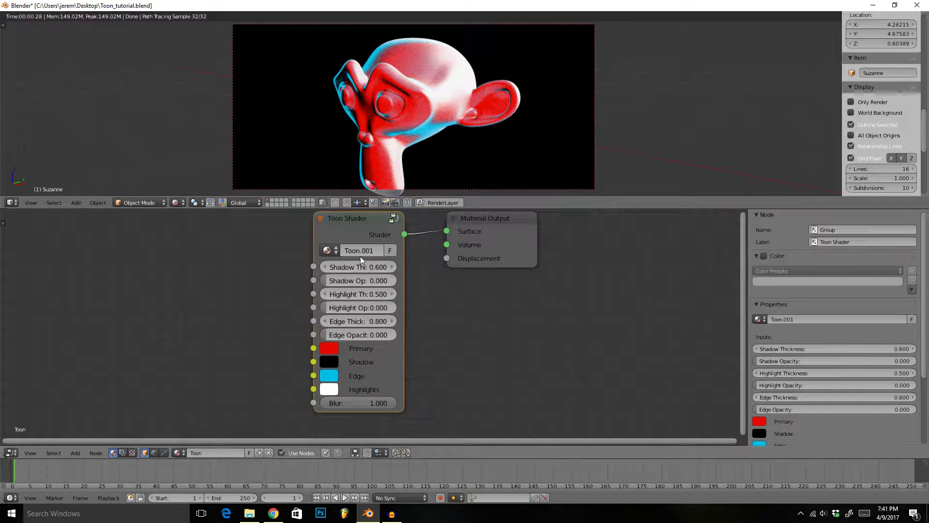
# Step: Shift the Toon Shader node slightly away from Material Output and set its Blur to 0.000
pyautogui.moveTo(365, 224)
pyautogui.mouseDown()
pyautogui.moveTo(382, 216)
pyautogui.moveTo(356, 229)
pyautogui.mouseUp()
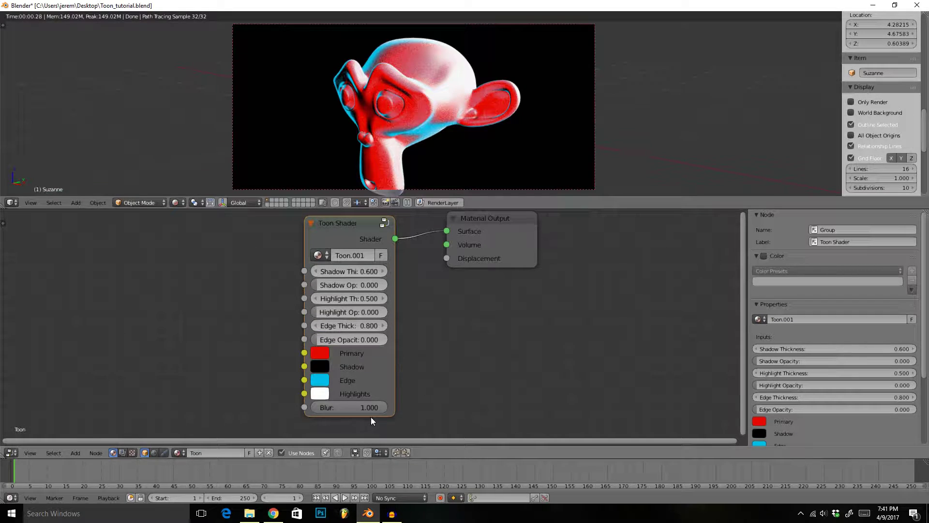
pyautogui.moveTo(380, 407); pyautogui.dragTo(320, 407)
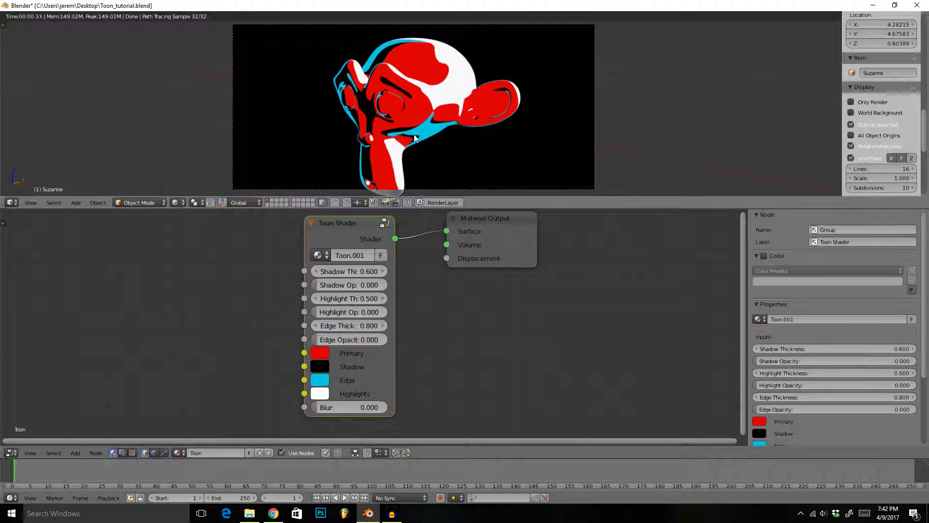
pyautogui.moveTo(415, 126); pyautogui.dragTo(431, 162, button='middle')
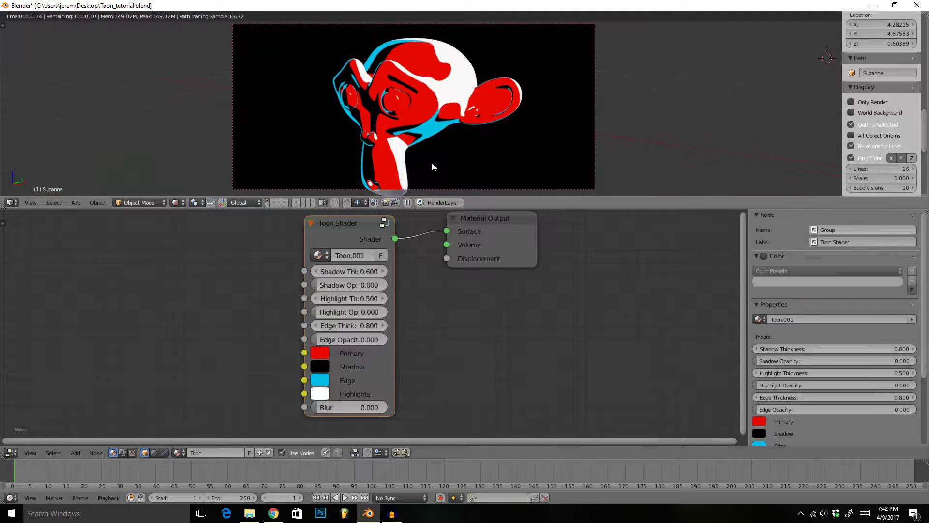
# Step: Set the Toon Shader's Edge Opacity and Blur both to 1.000 and inspect the monkey head
pyautogui.moveTo(322, 341); pyautogui.dragTo(564, 385)
pyautogui.moveTo(356, 411); pyautogui.dragTo(579, 380)
pyautogui.moveTo(455, 129); pyautogui.dragTo(478, 113, button='middle')
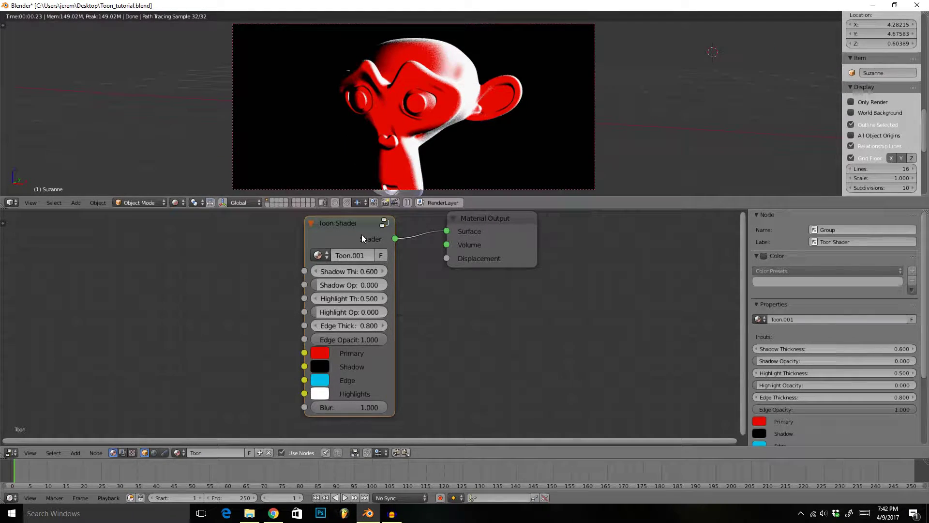
# Step: Inside the toon group, rotate the Normal node's sphere to try different light directions, ending with highlights on top of the head
pyautogui.press('Tab')
pyautogui.scroll(-18, 338, 301)
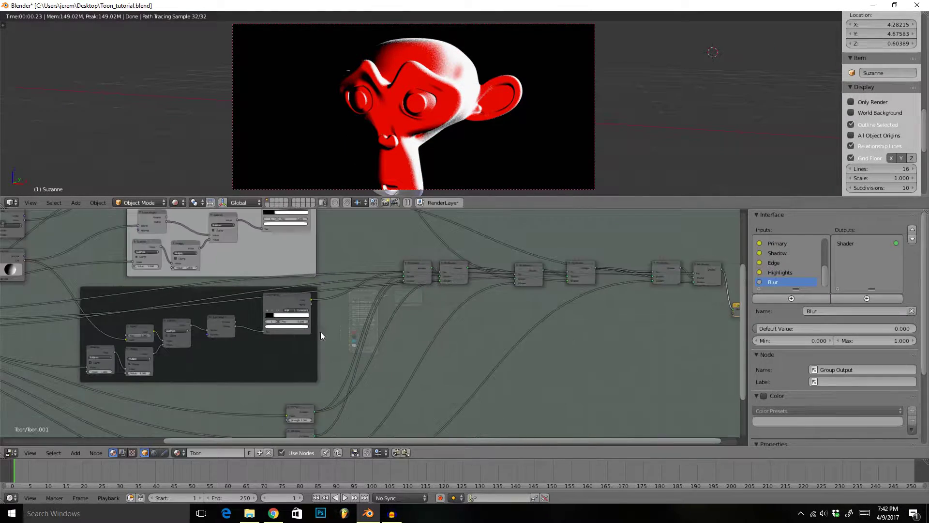
pyautogui.moveTo(189, 305); pyautogui.dragTo(420, 341, button='middle')
pyautogui.scroll(6, 416, 342)
pyautogui.scroll(3, 415, 342)
pyautogui.moveTo(311, 280)
pyautogui.mouseDown()
pyautogui.moveTo(286, 292)
pyautogui.moveTo(326, 295)
pyautogui.moveTo(319, 279)
pyautogui.moveTo(327, 304)
pyautogui.moveTo(317, 298)
pyautogui.moveTo(304, 310)
pyautogui.moveTo(315, 322)
pyautogui.moveTo(276, 315)
pyautogui.moveTo(236, 347)
pyautogui.moveTo(298, 353)
pyautogui.moveTo(280, 311)
pyautogui.moveTo(300, 353)
pyautogui.moveTo(446, 143)
pyautogui.moveTo(396, 131)
pyautogui.moveTo(396, 108)
pyautogui.moveTo(340, 106)
pyautogui.moveTo(344, 170)
pyautogui.moveTo(434, 168)
pyautogui.mouseUp()
pyautogui.moveTo(433, 169); pyautogui.dragTo(457, 153, button='middle')
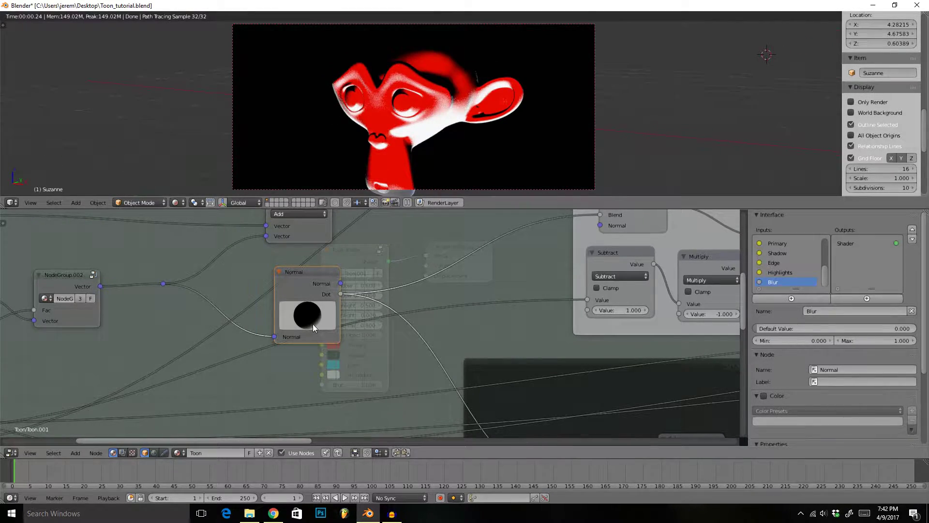
pyautogui.moveTo(313, 324); pyautogui.dragTo(304, 292)
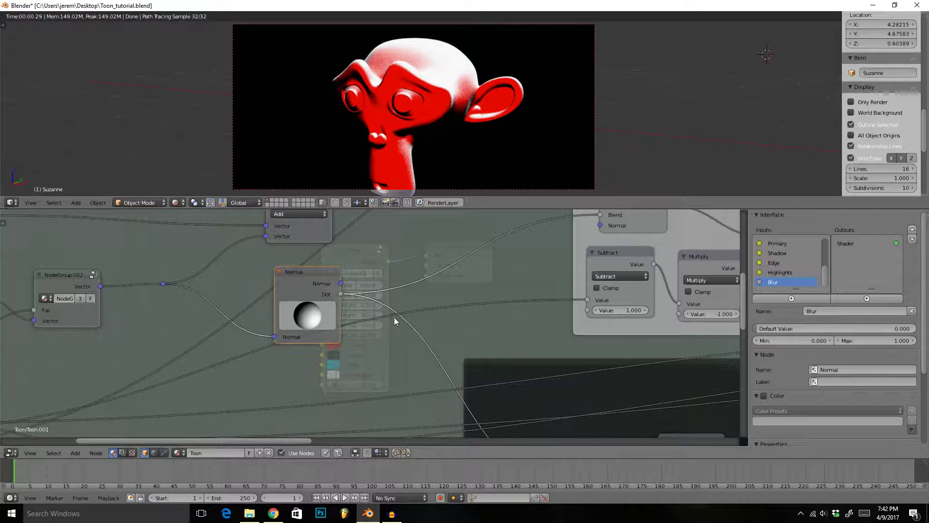
# Step: Leave the toon group and move the Material Output node slightly farther from the Toon Shader node
pyautogui.scroll(-8, 394, 317)
pyautogui.press('Tab')
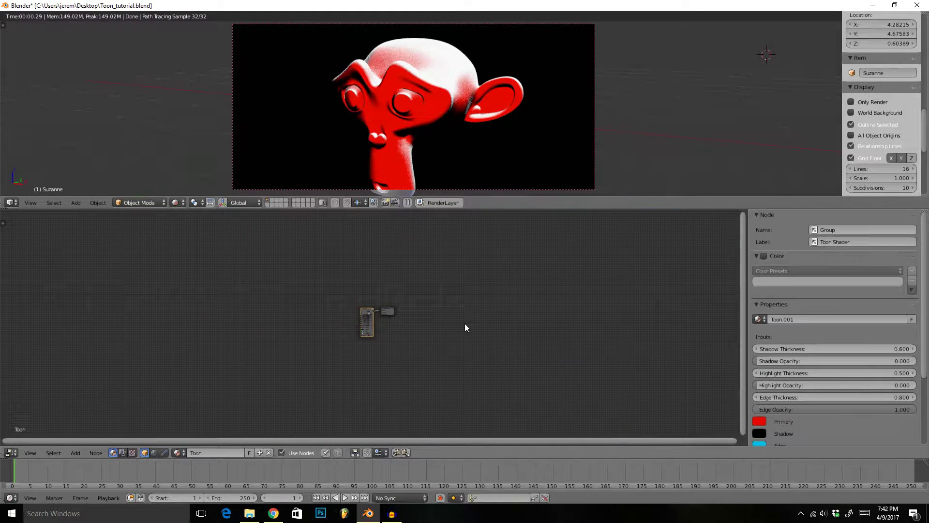
pyautogui.scroll(6, 465, 323)
pyautogui.moveTo(441, 280); pyautogui.dragTo(460, 290)
pyautogui.scroll(2, 442, 303)
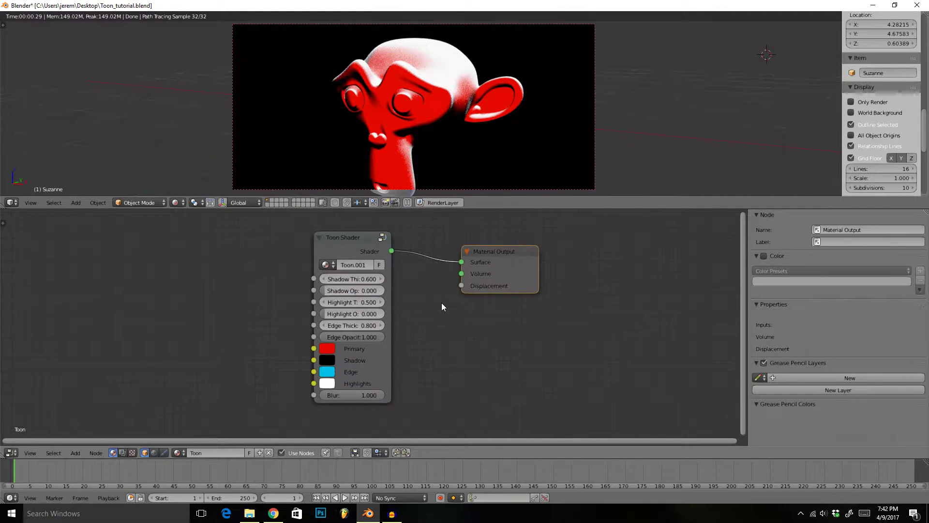
pyautogui.moveTo(313, 349); pyautogui.dragTo(15, 323)
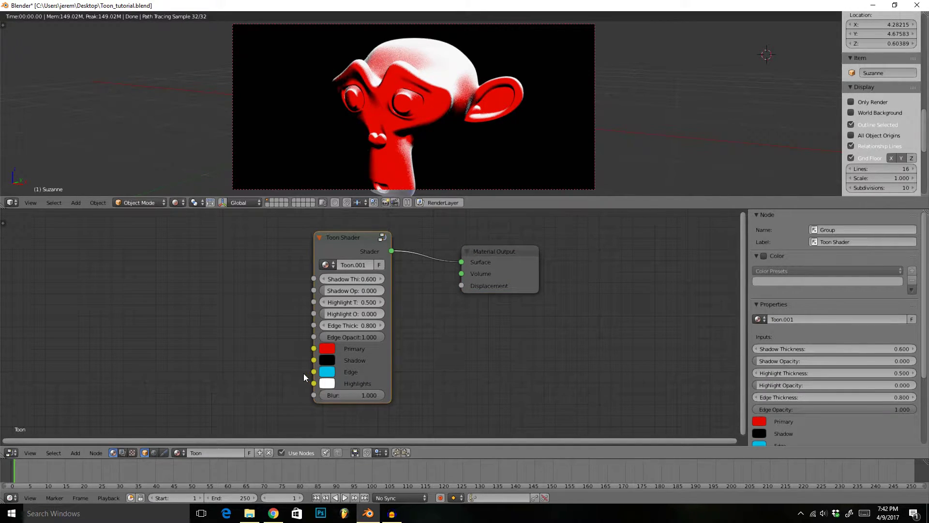